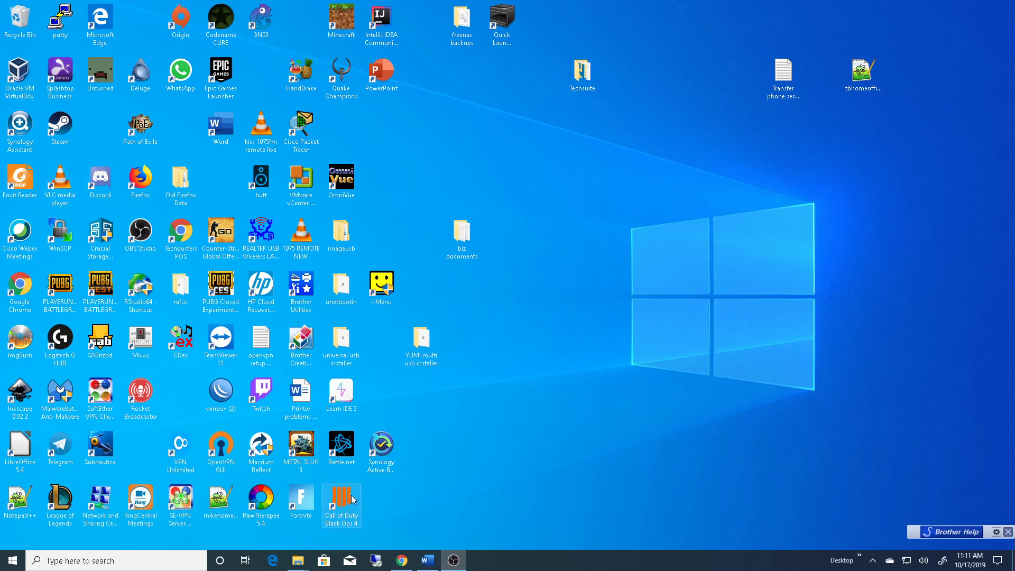
Look over the CentOS 8 ISO mirror page and the VirtualBox downloads page in Chrome, leaving the browser minimized.
click(402, 561)
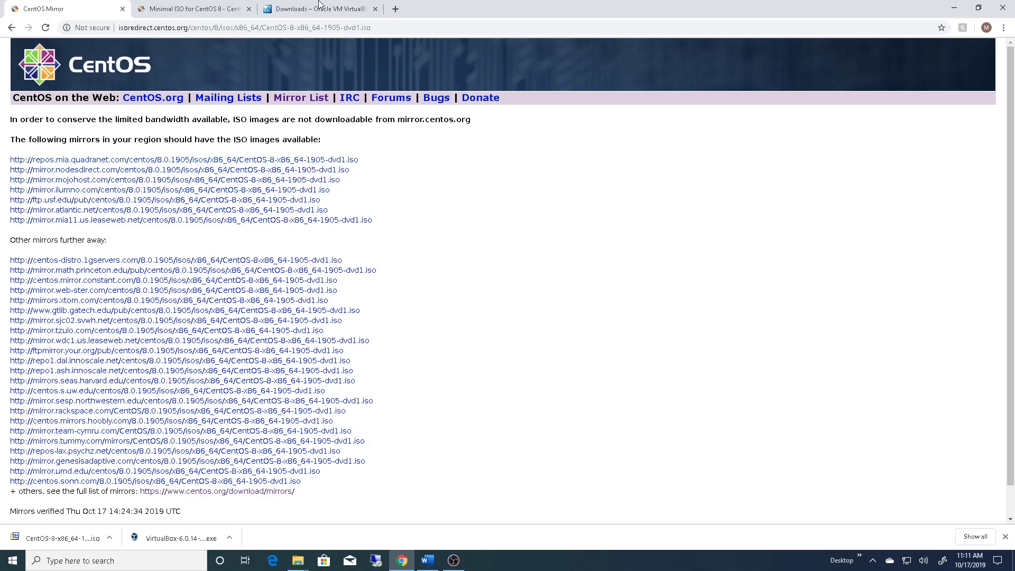
click(317, 9)
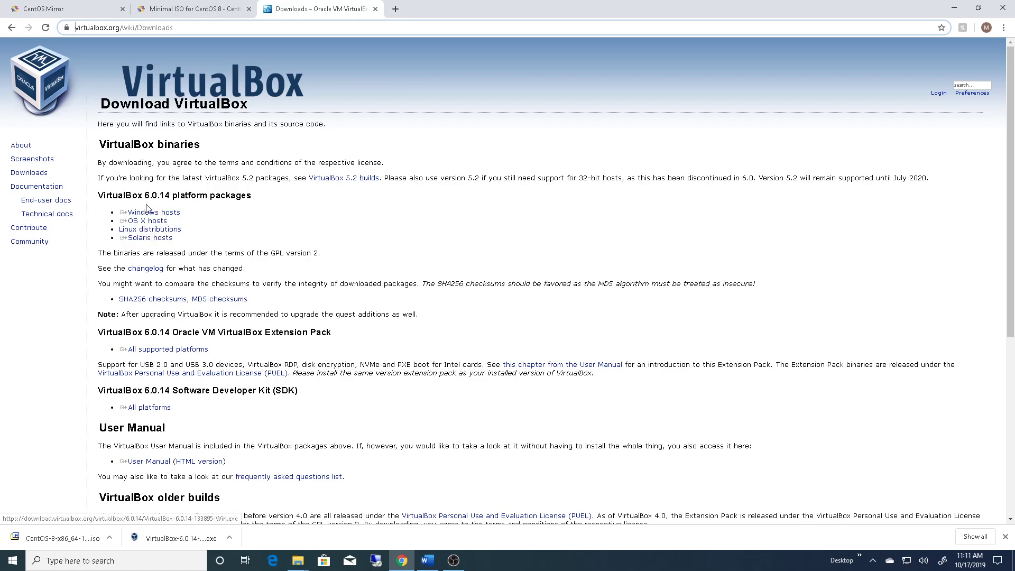
click(91, 6)
click(955, 8)
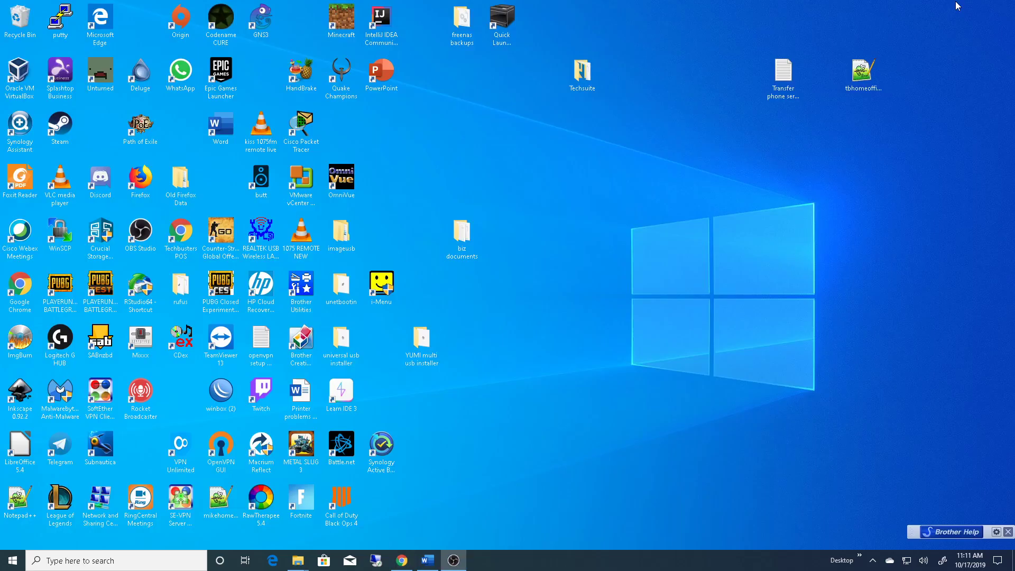
Open Oracle VM VirtualBox and define a new virtual machine named "Centos 8 64bit VM1" with 4096 MB of memory and a new virtual hard disk.
double_click(21, 75)
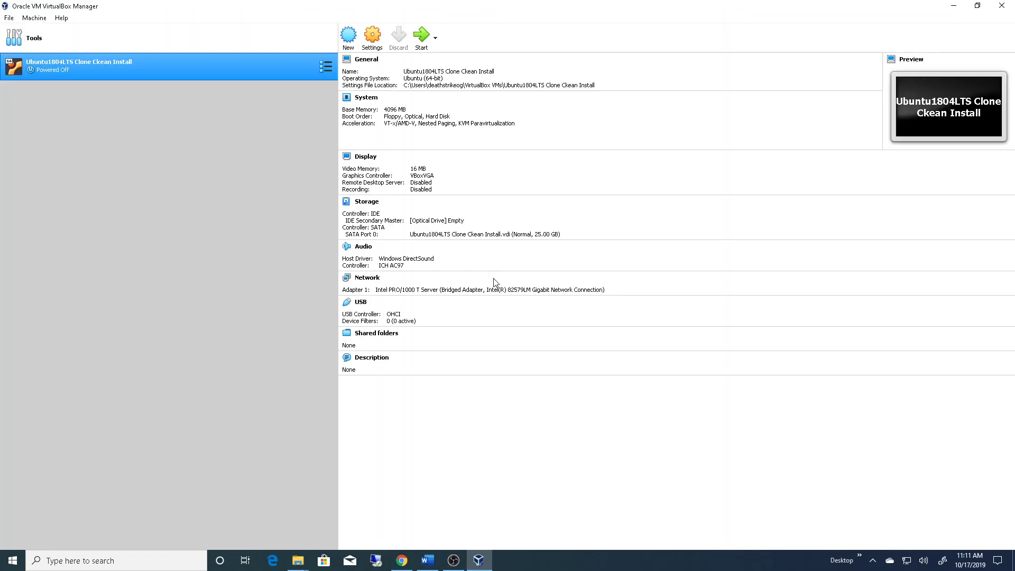
click(349, 43)
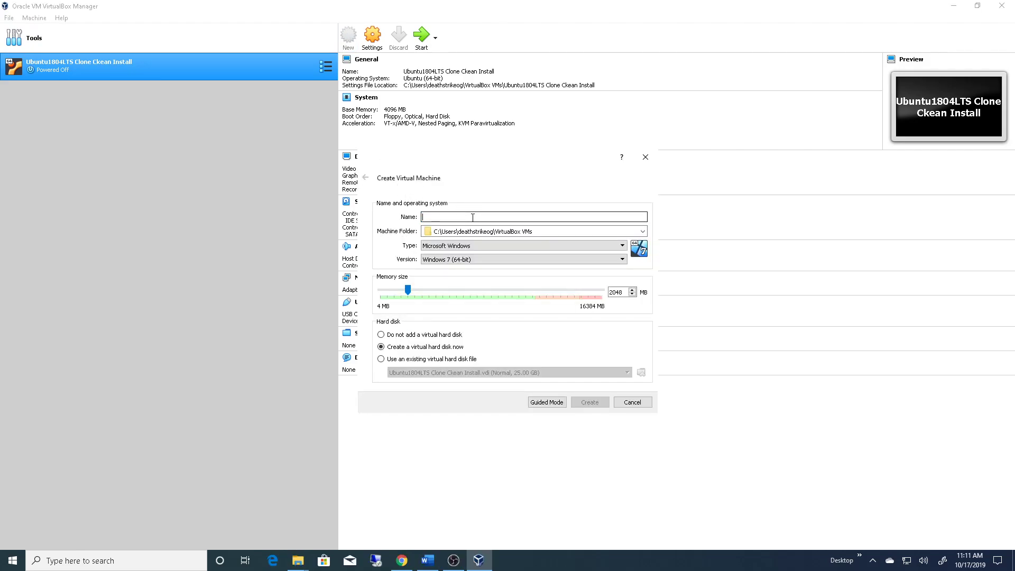
text(Ce)
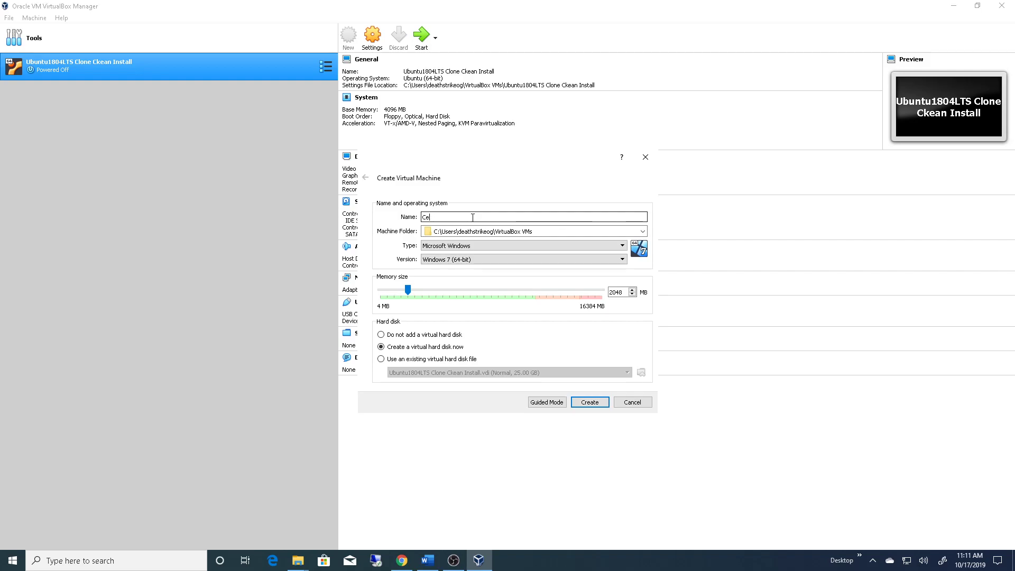
text(ntos 8 64bit VM1)
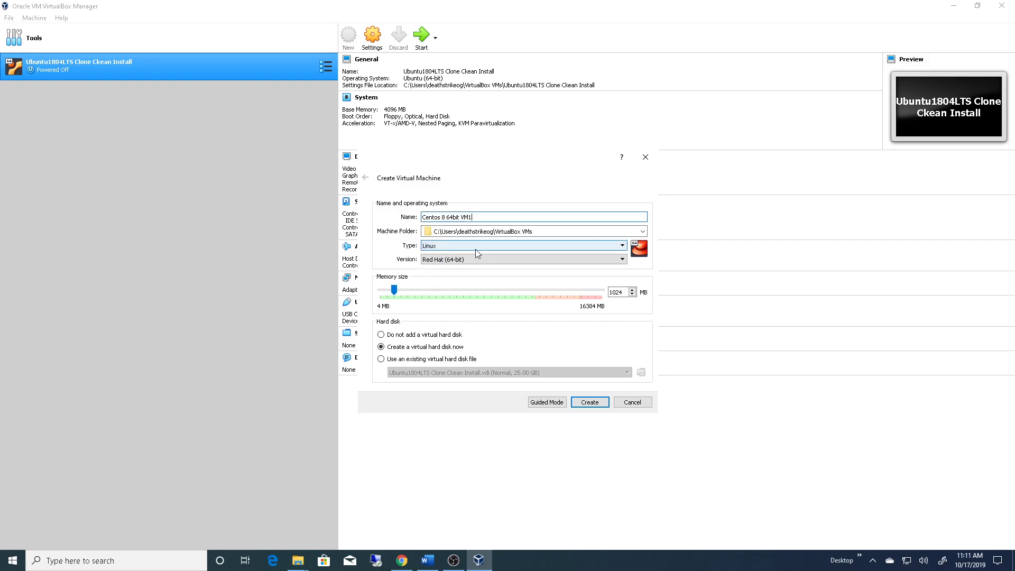
drag(394, 291, 435, 294)
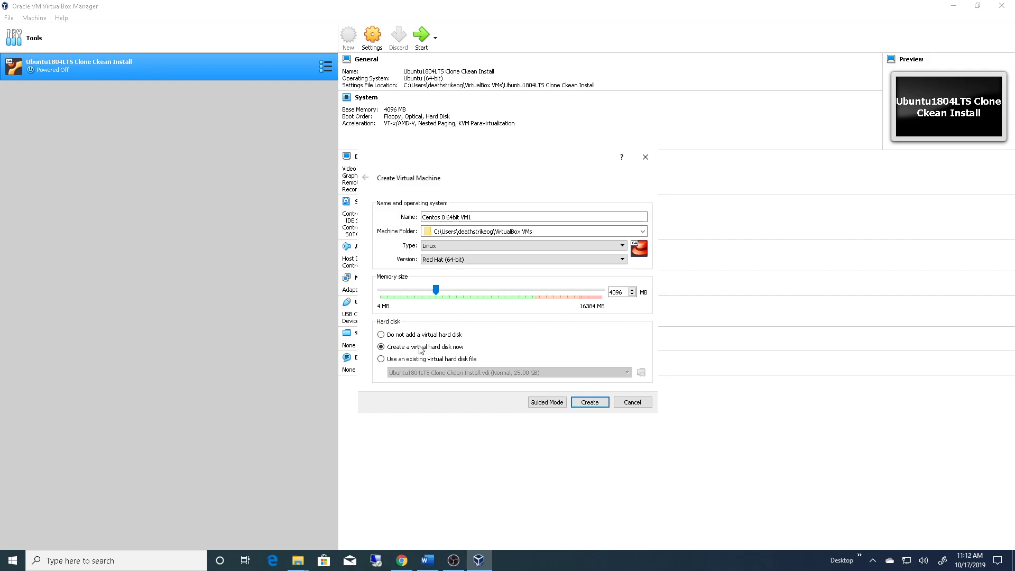
click(590, 403)
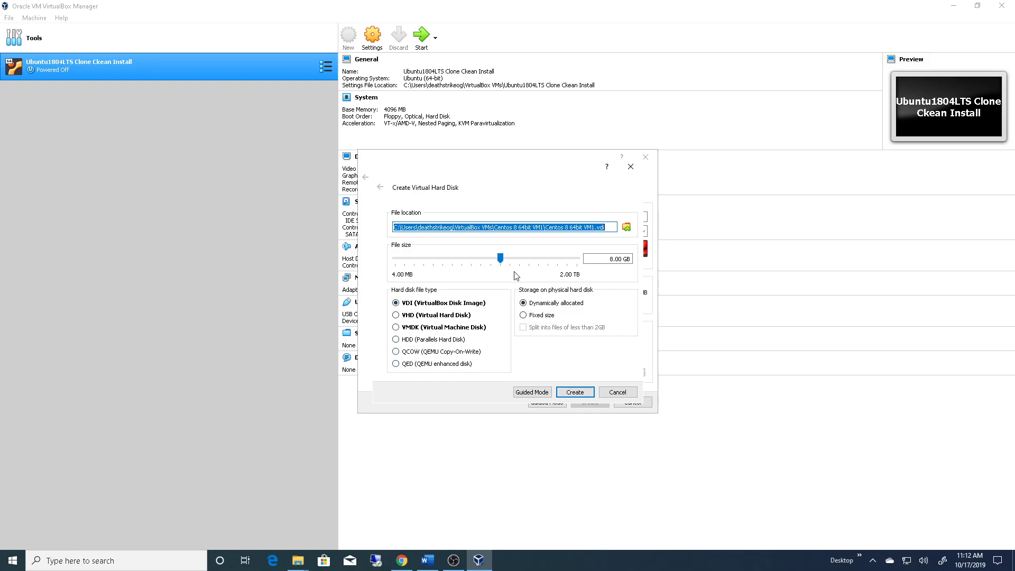
Create the machine's virtual hard disk as a dynamically allocated VDI with a size of 15 GB.
double_click(597, 261)
text(15g)
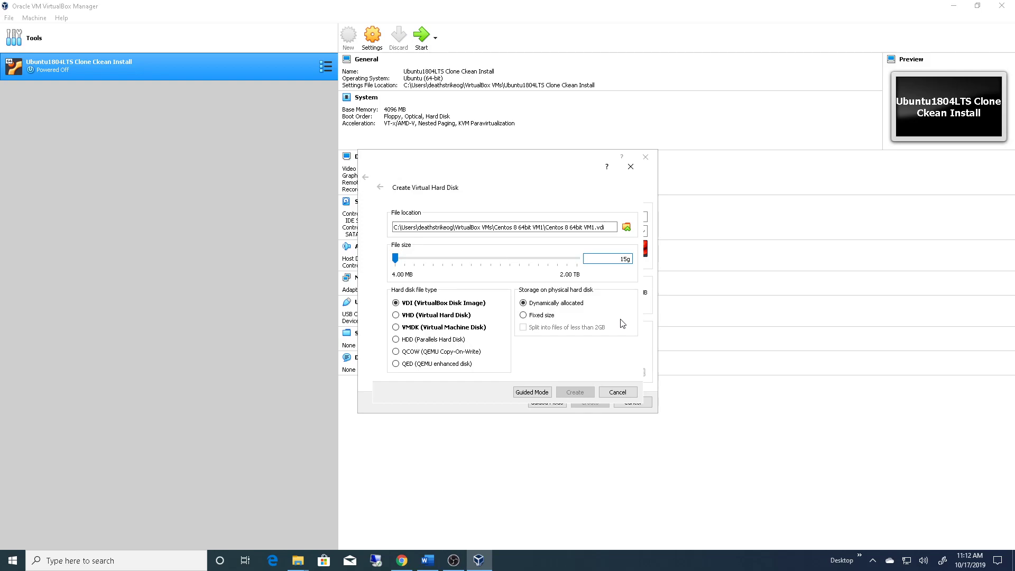
key(BackSpace)
text(GB)
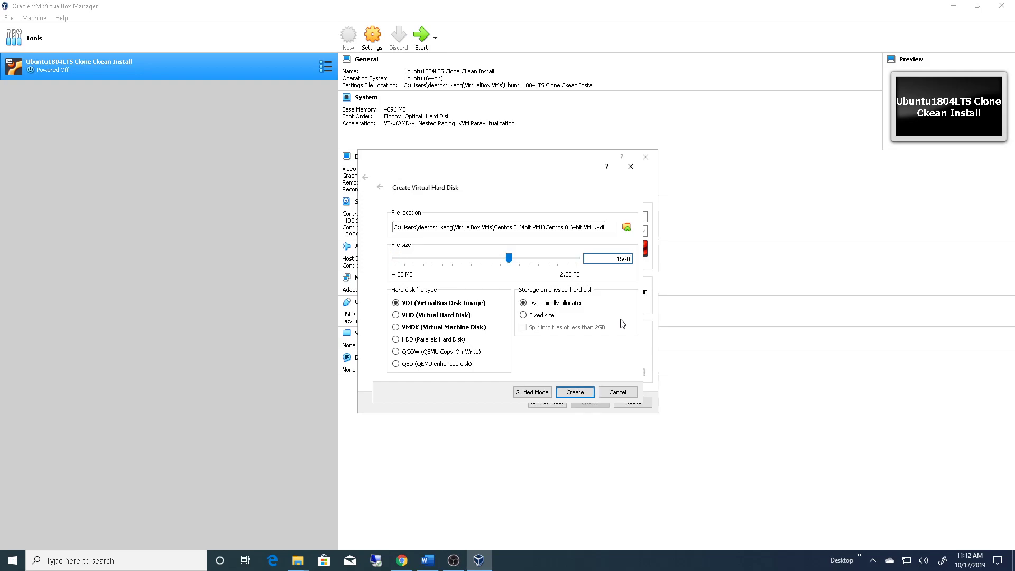
click(577, 392)
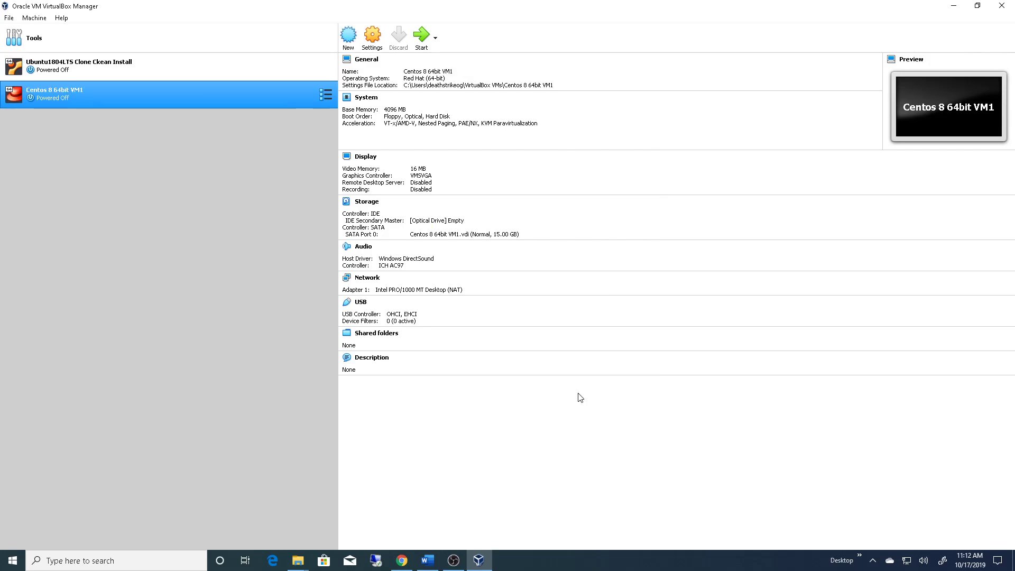
Open the settings of Centos 8 64bit VM1, review the general options and assign 2 processors to the machine.
click(372, 37)
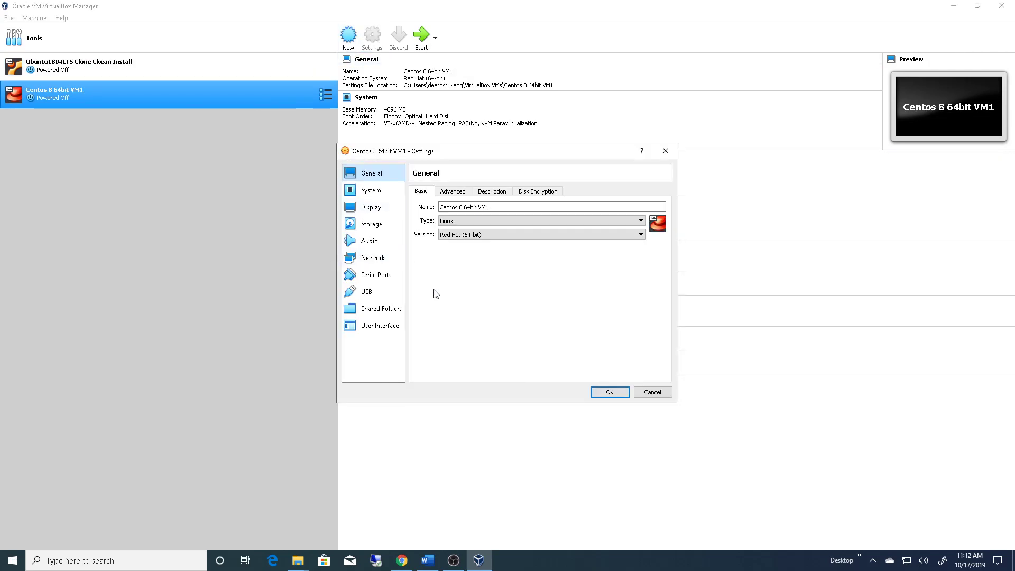
click(452, 192)
click(492, 192)
click(537, 192)
click(420, 191)
click(364, 194)
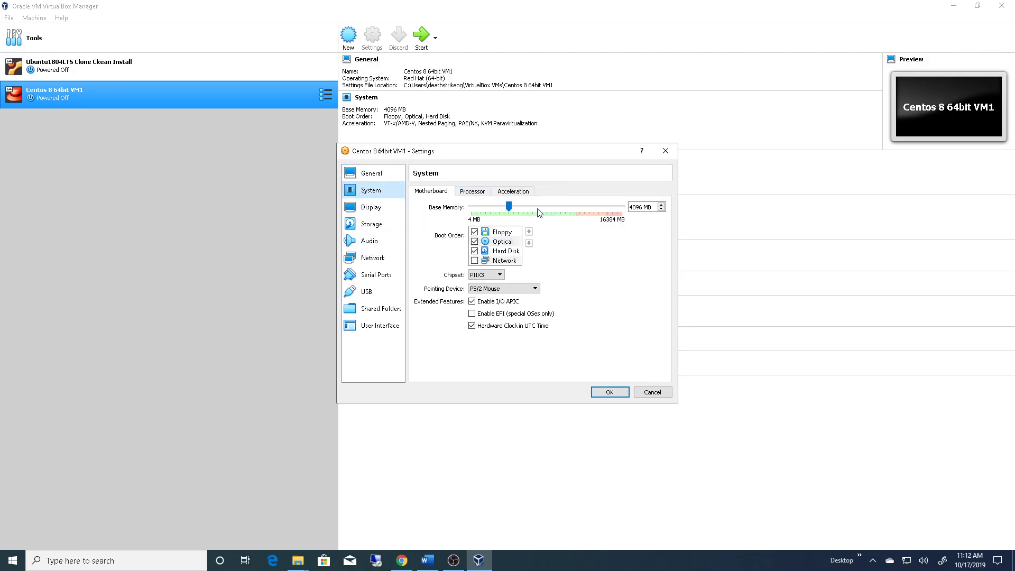
click(472, 191)
click(499, 212)
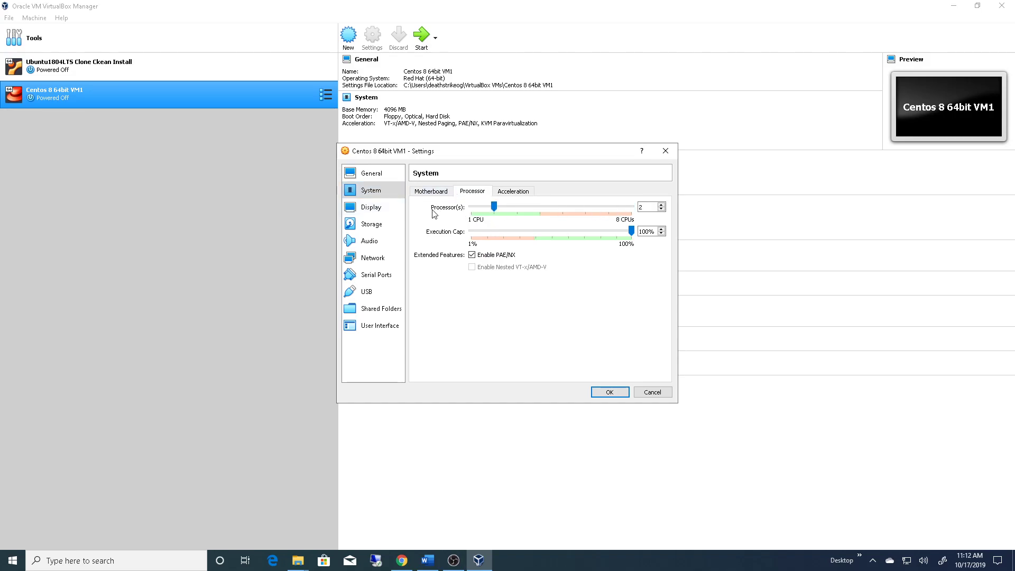
Load the CentOS-8-x86_64-1905-dvd1 image from "ISOS 2018 2019\Centos 8 iso date 101719" into the empty IDE optical drive.
click(377, 210)
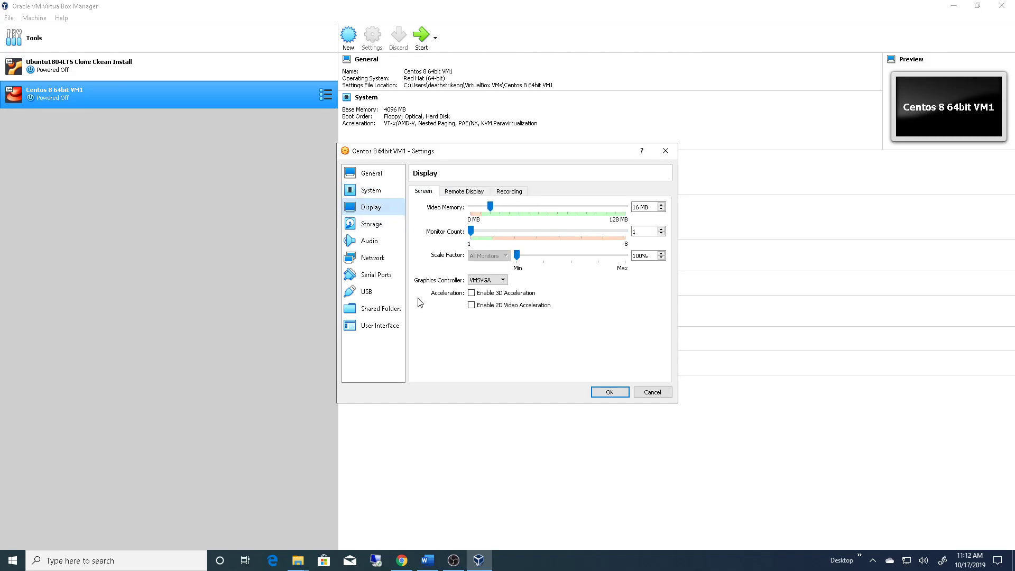
click(369, 225)
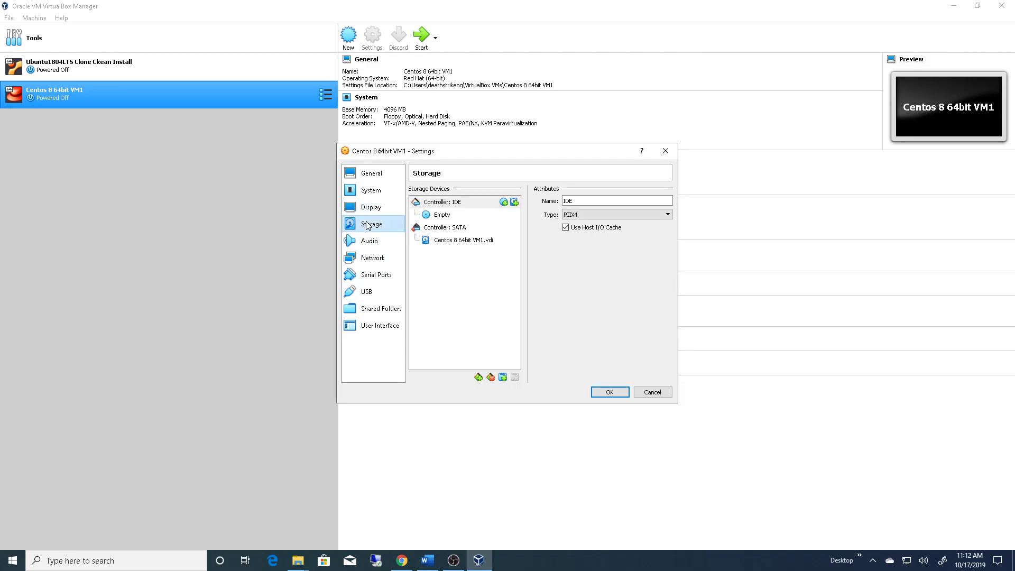
click(440, 215)
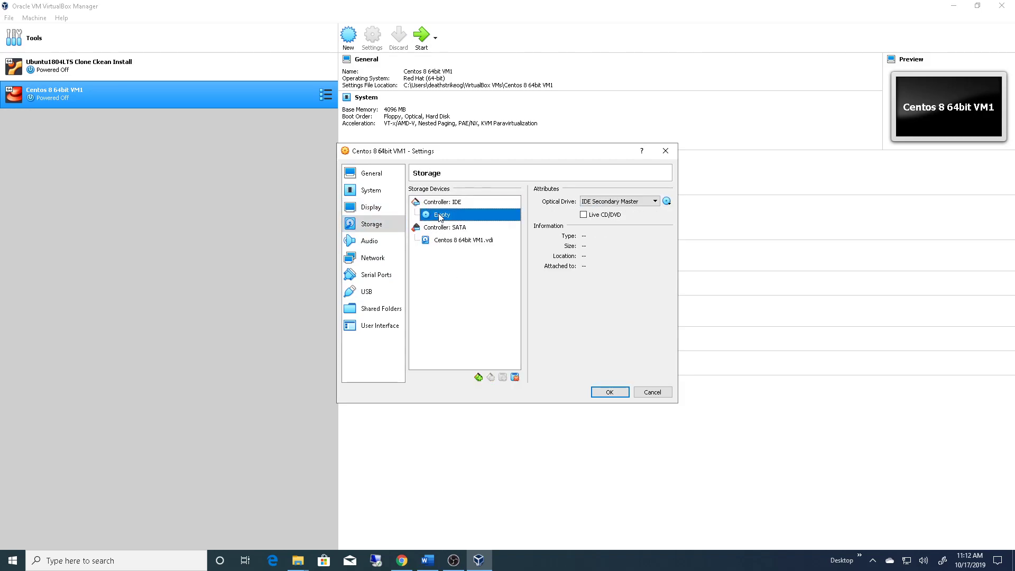
click(667, 202)
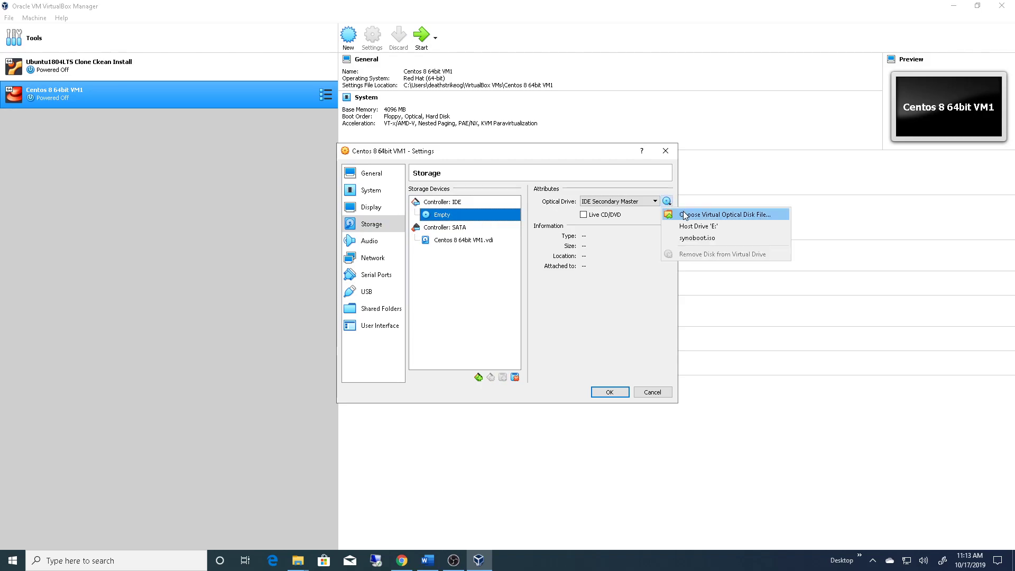
click(685, 215)
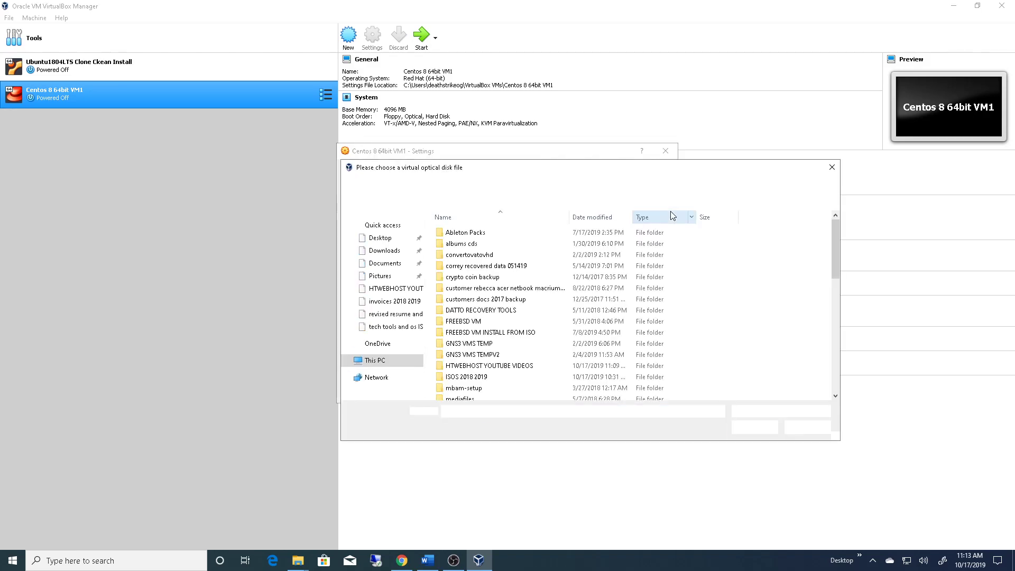
double_click(477, 378)
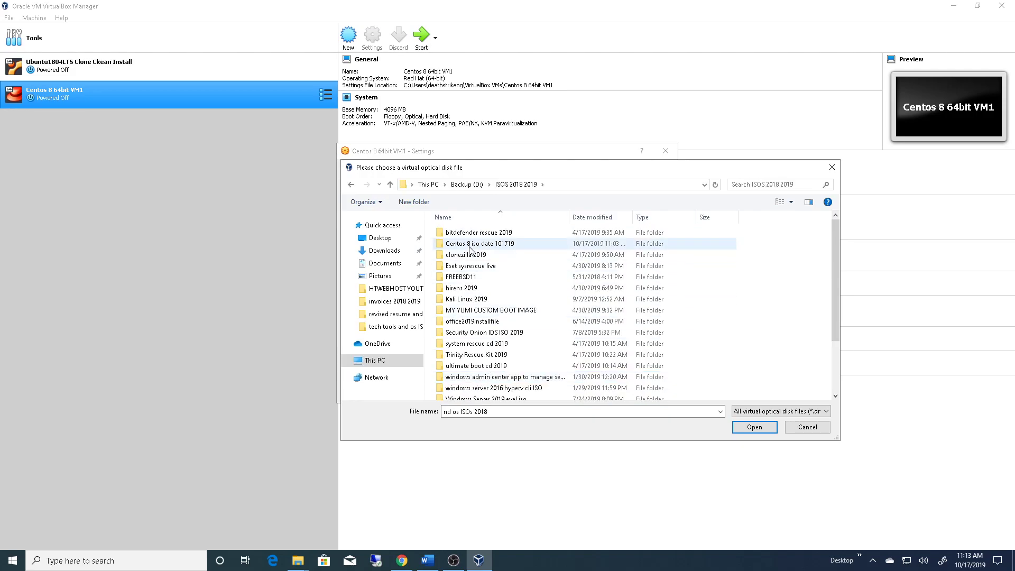
double_click(496, 245)
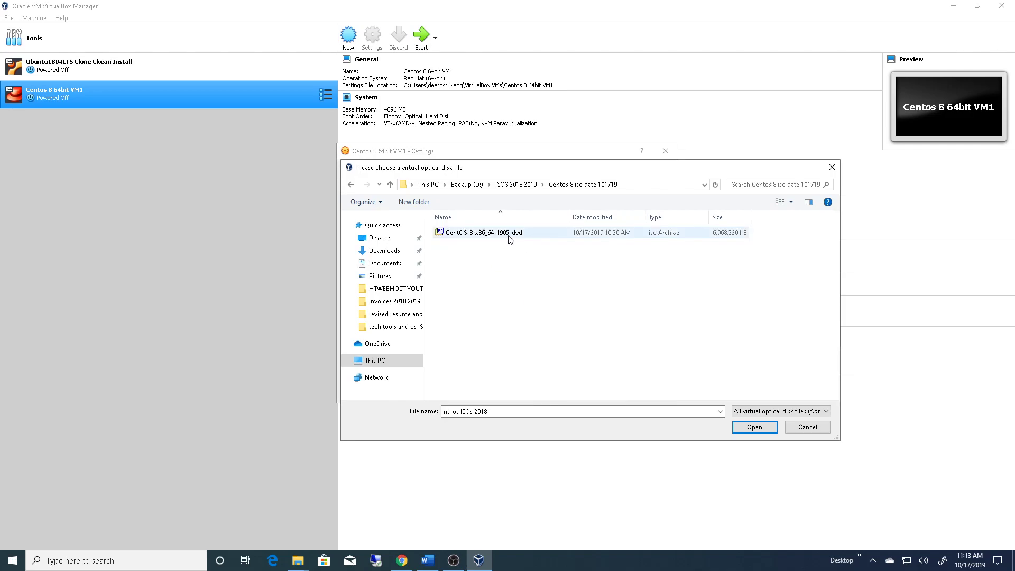
click(491, 235)
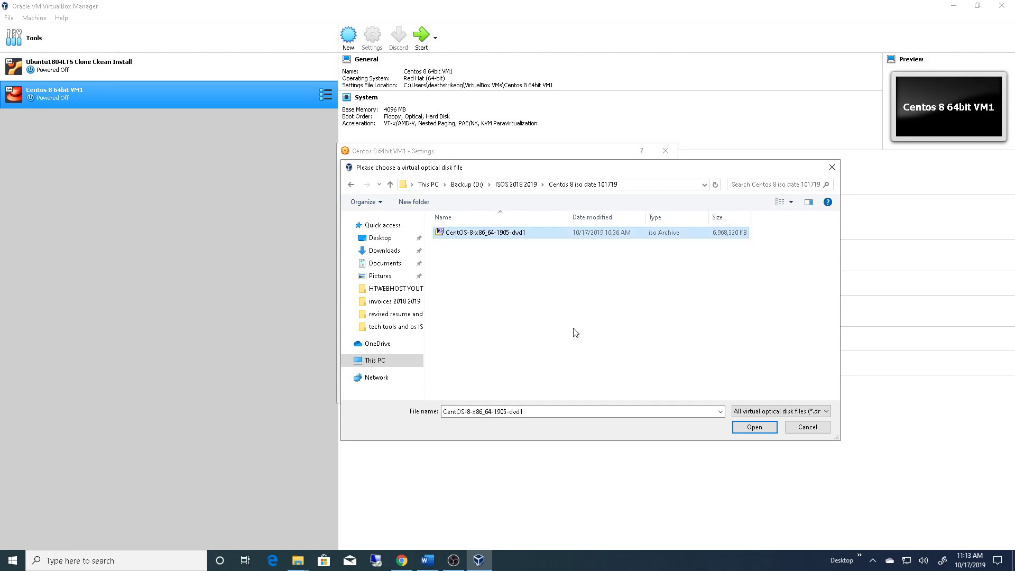
click(751, 427)
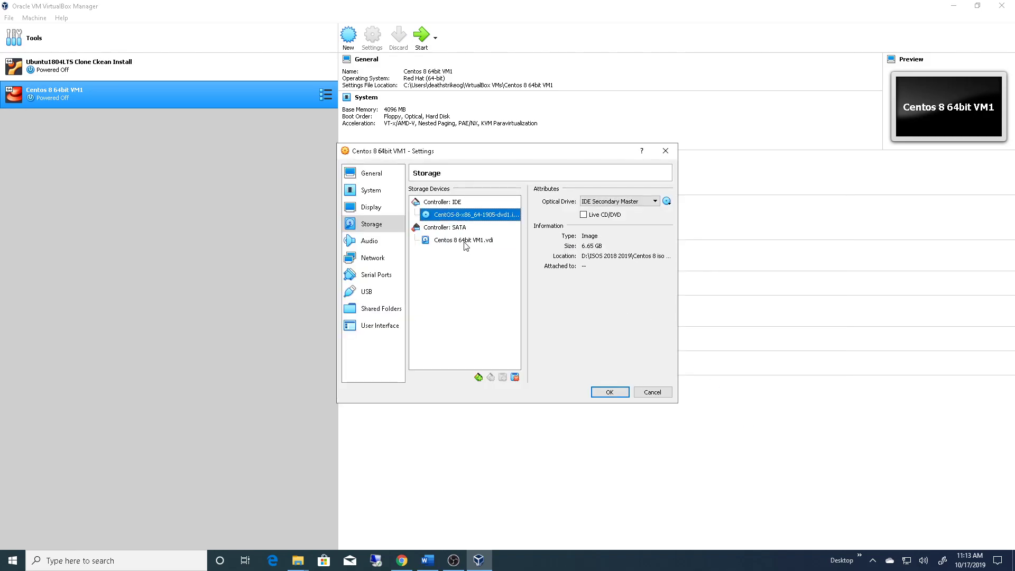
Review the machine's virtual hard disk, audio, network adapter attachment modes, serial port, USB, shared folder and general settings.
click(447, 241)
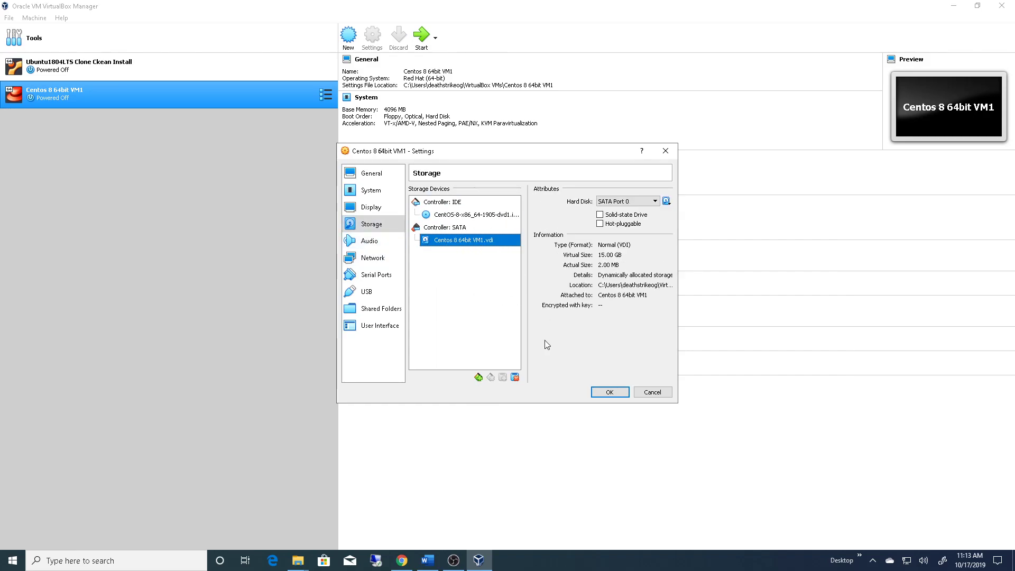
click(377, 242)
click(377, 226)
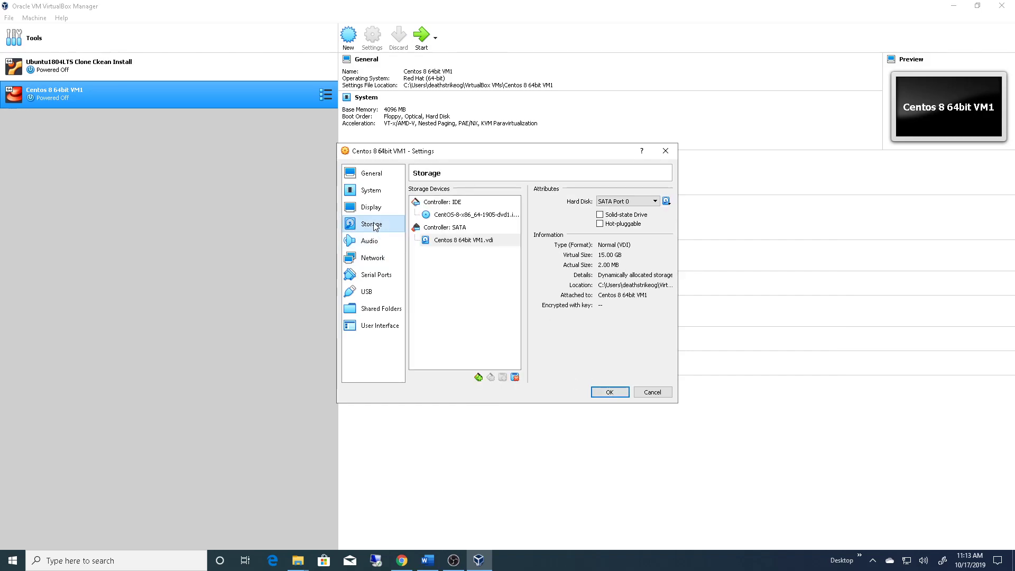
click(381, 242)
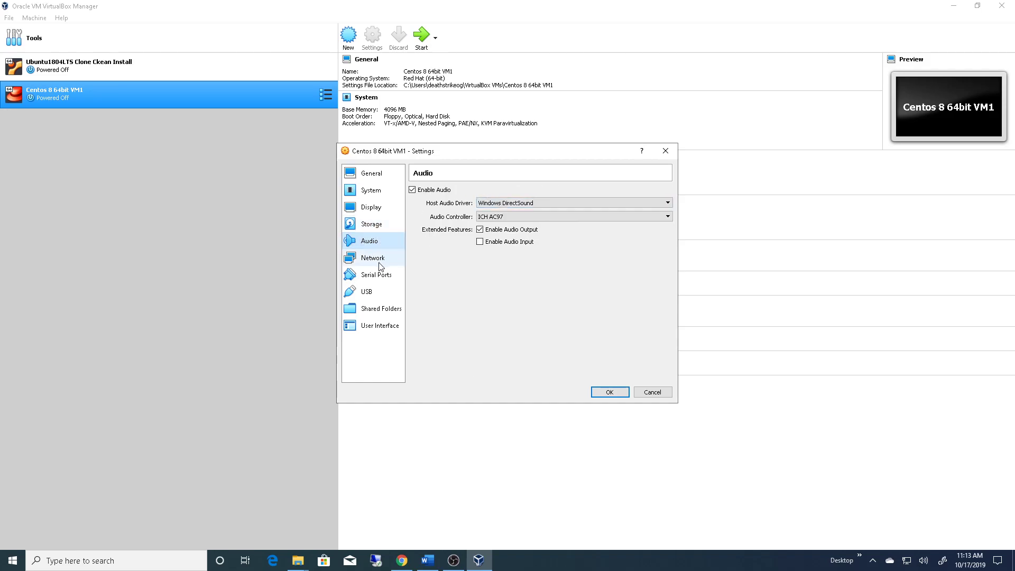
click(380, 259)
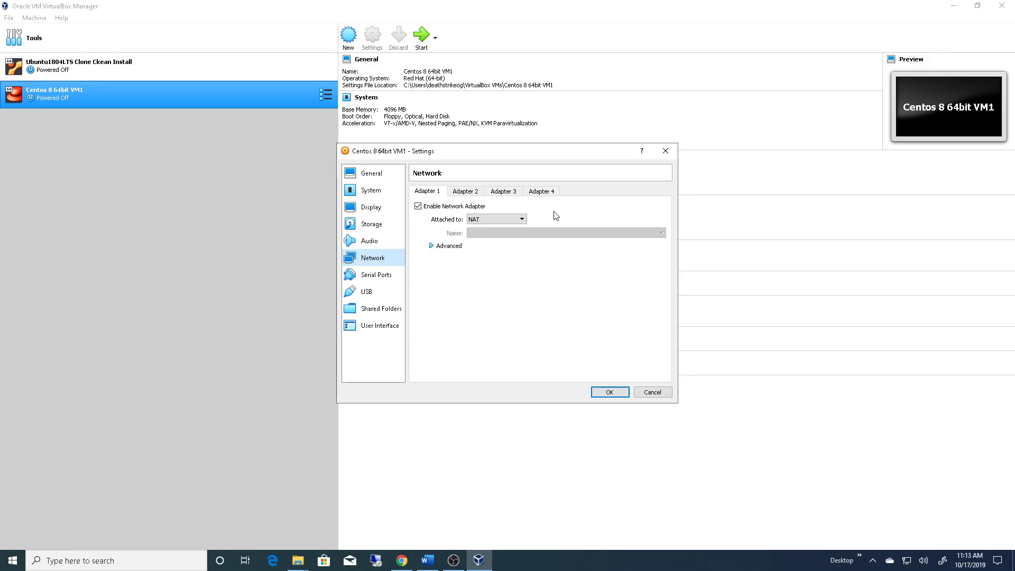
click(512, 221)
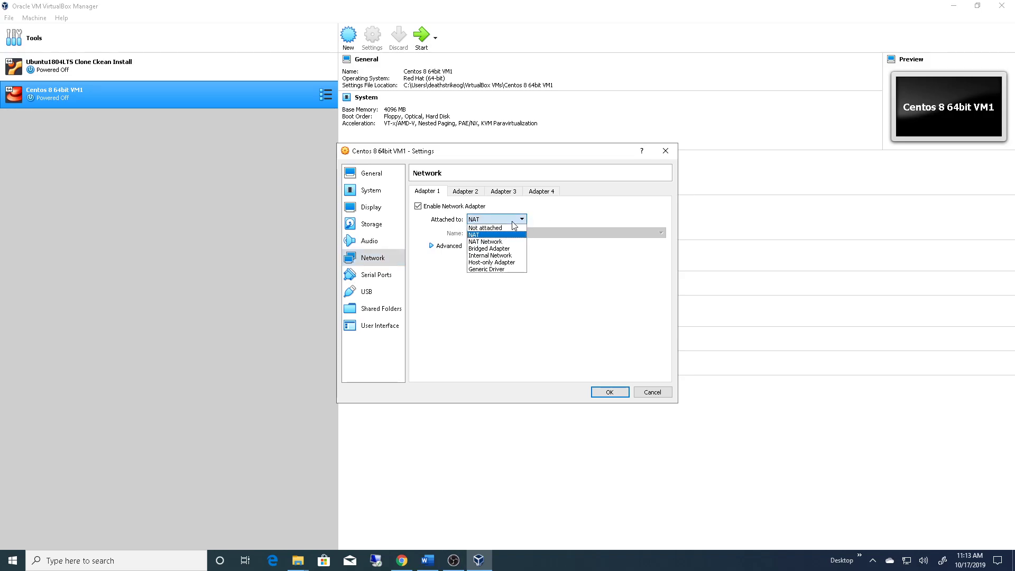
click(547, 212)
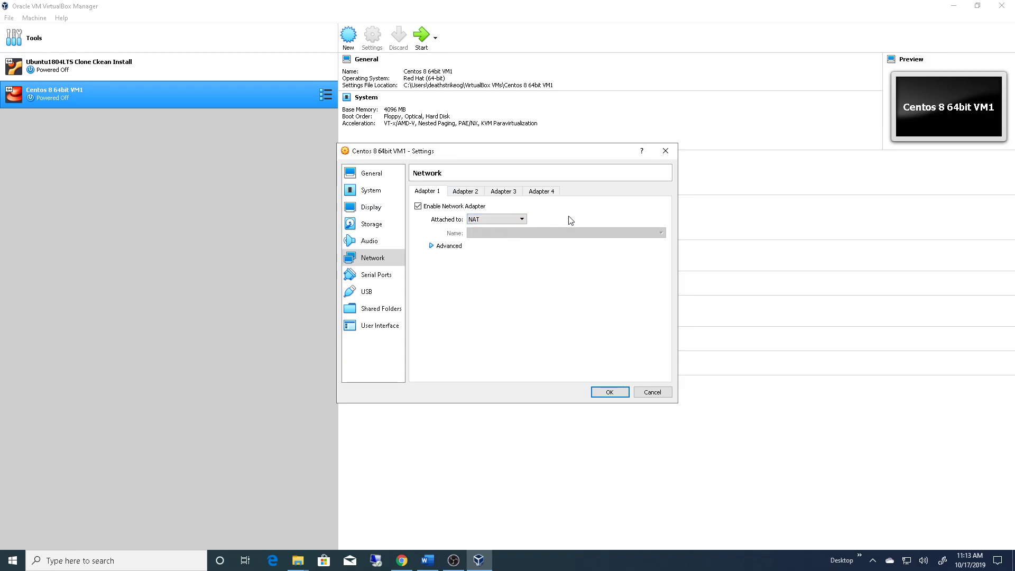
click(385, 275)
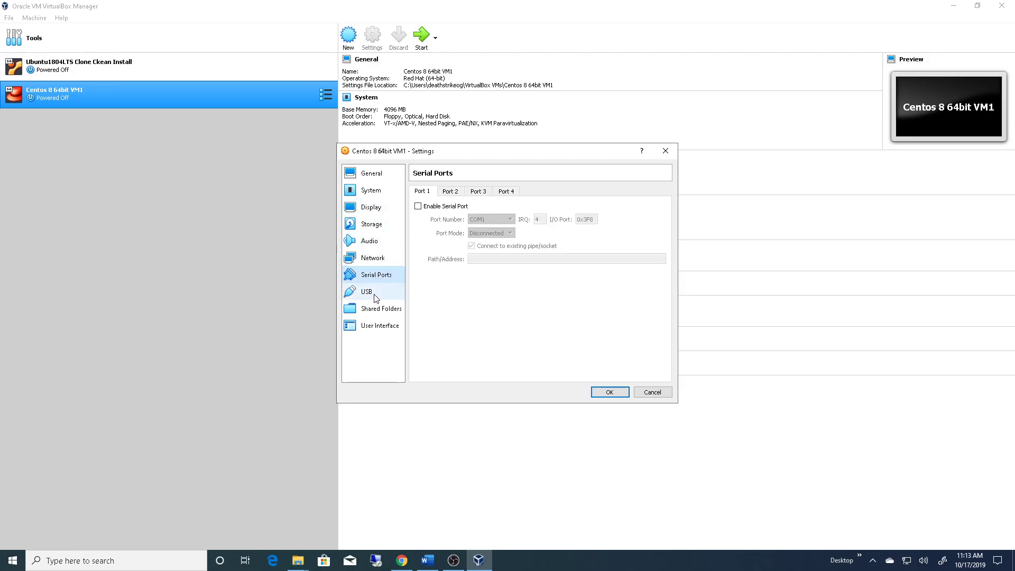
click(375, 295)
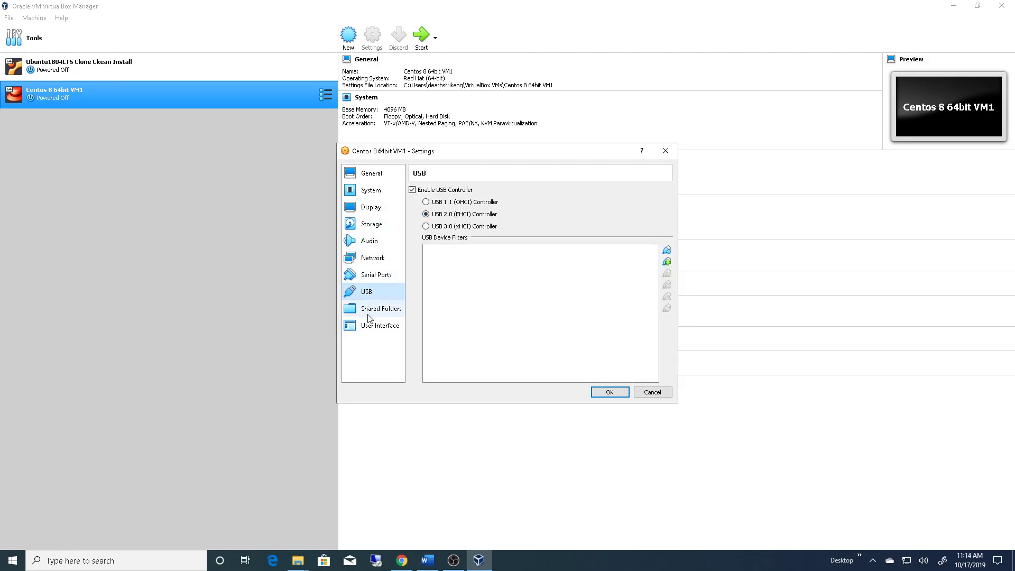
click(384, 312)
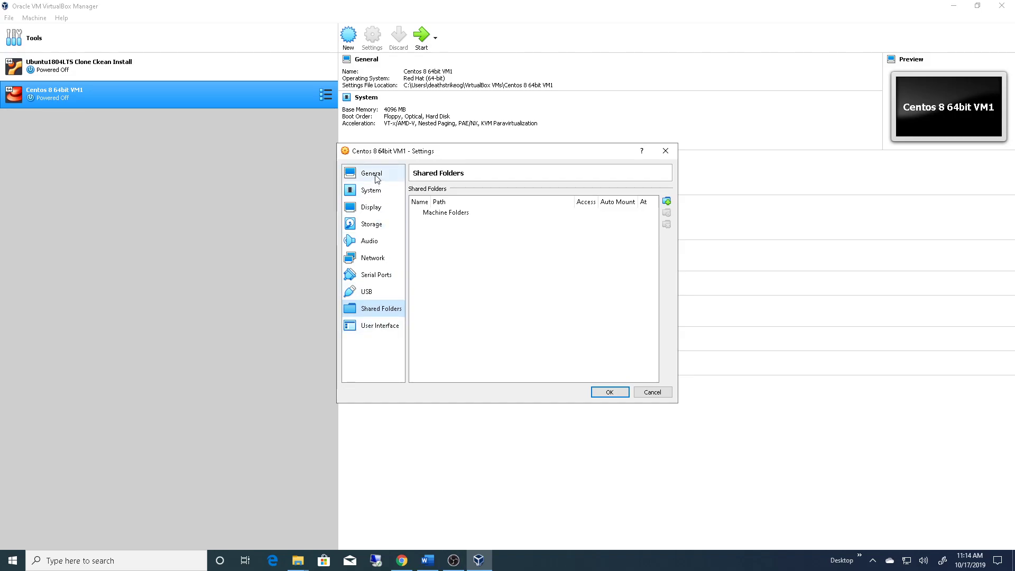
click(377, 292)
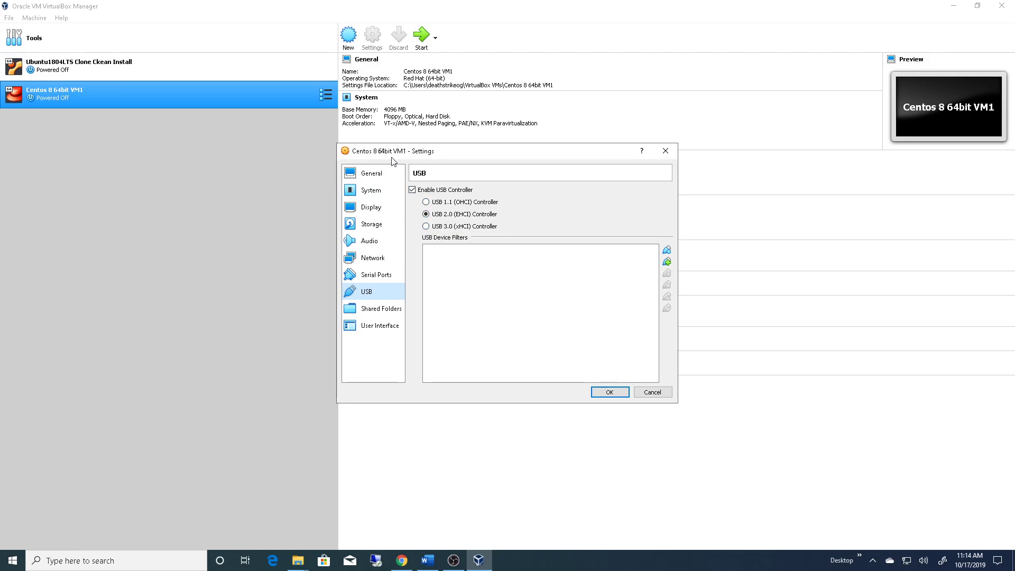
click(372, 175)
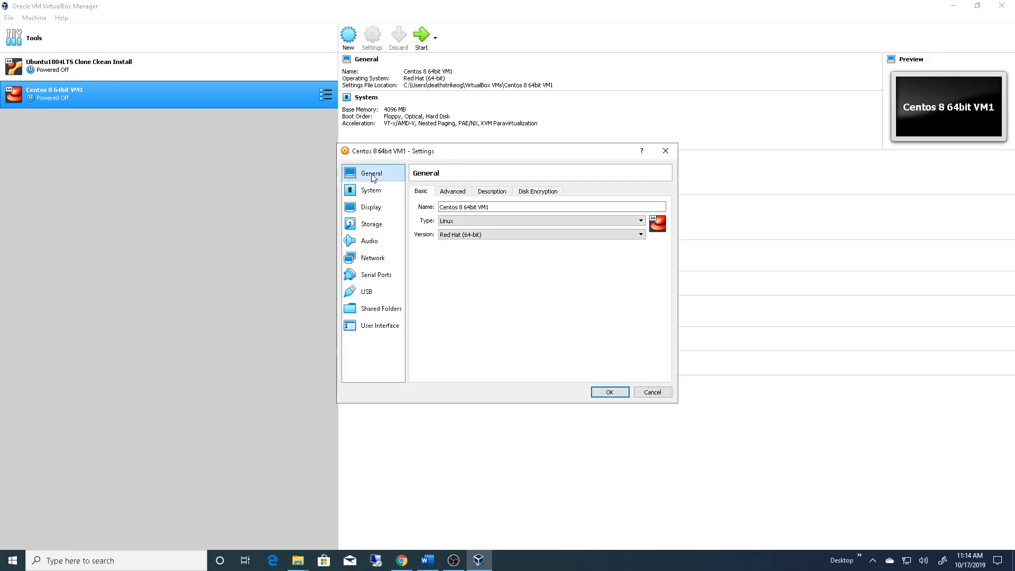
Save the machine settings, start Centos 8 64bit VM1 with a normal start and dismiss the keyboard capture notice.
click(598, 391)
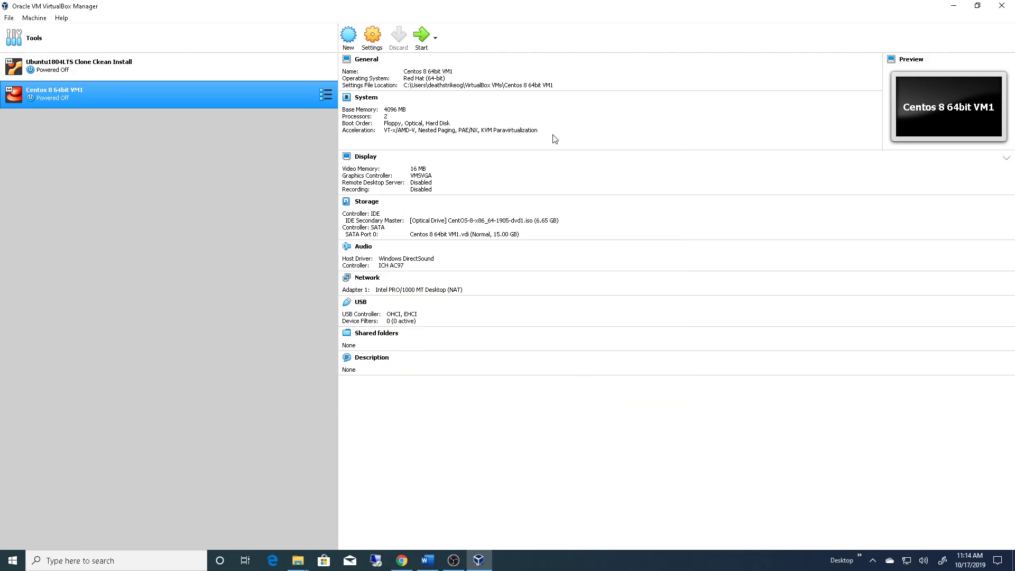
right_click(43, 95)
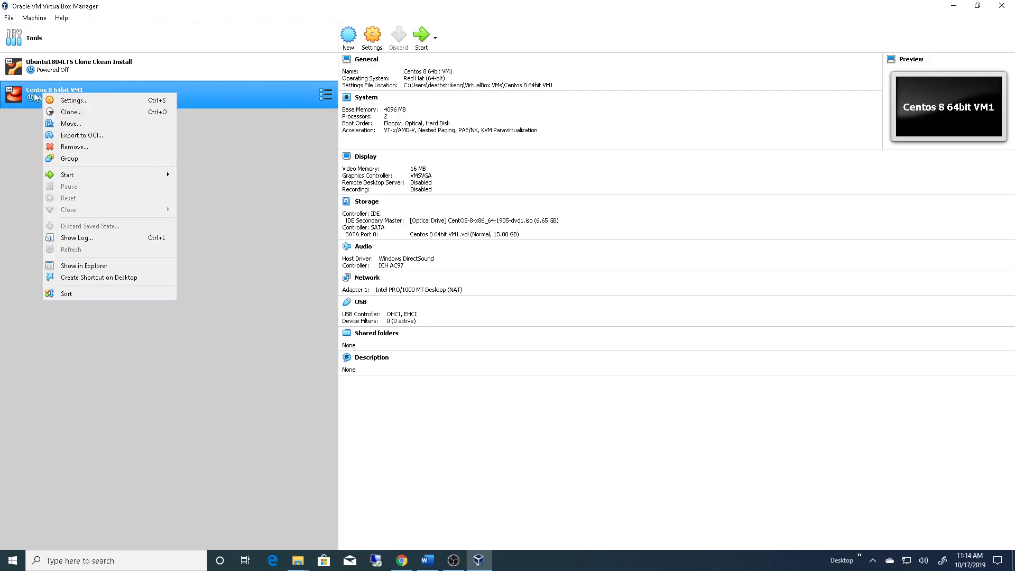
mouse_move(99, 174)
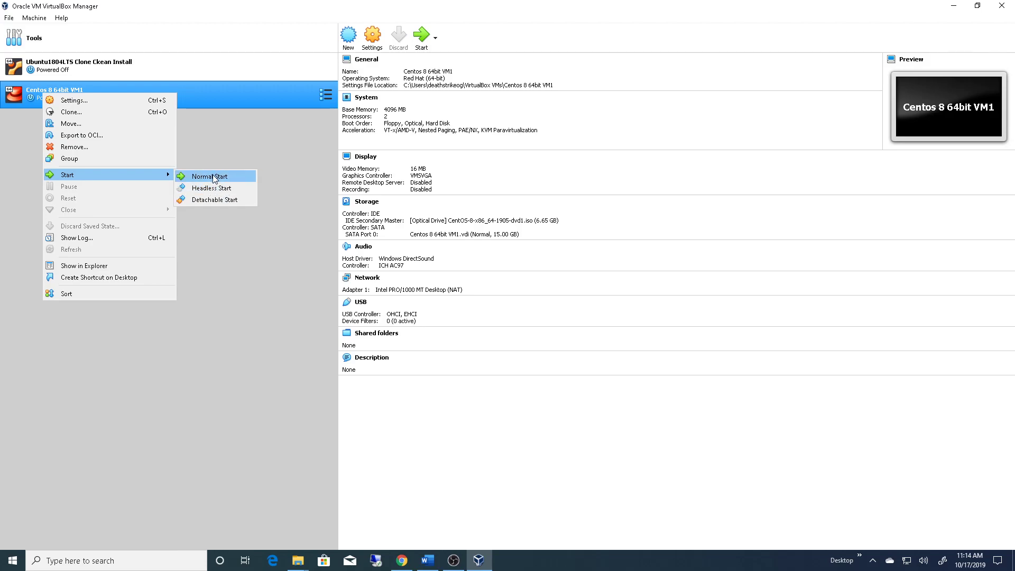
click(214, 177)
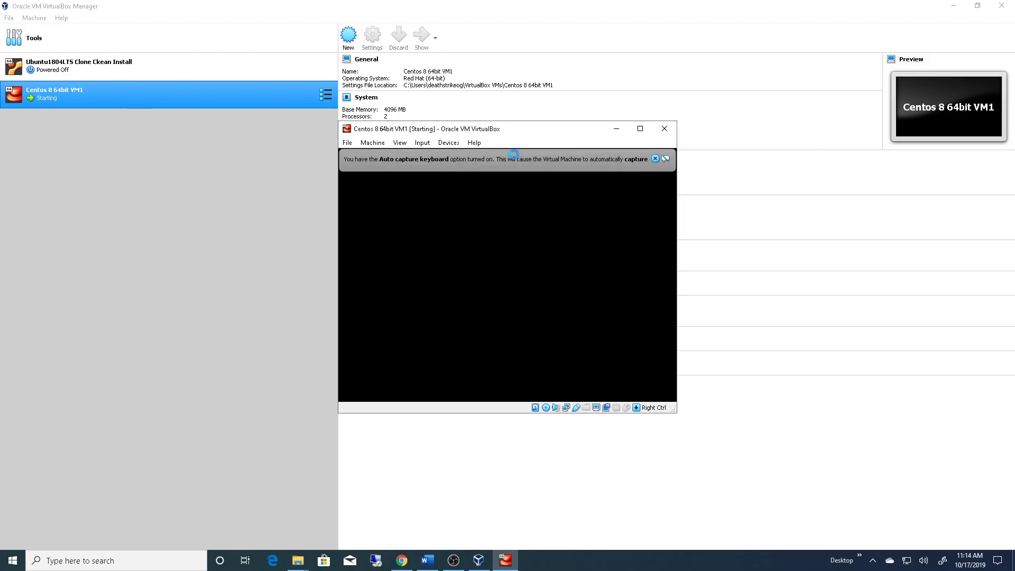
click(655, 158)
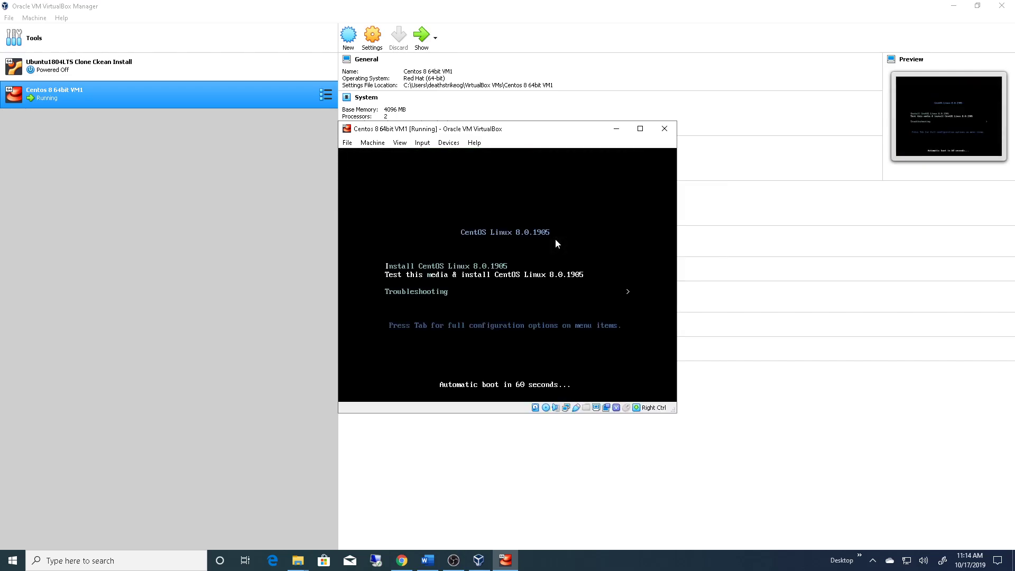
Boot the Install CentOS Linux 8.0.1905 entry, then enlarge and reposition the virtual machine window while the installer loads.
key(Up)
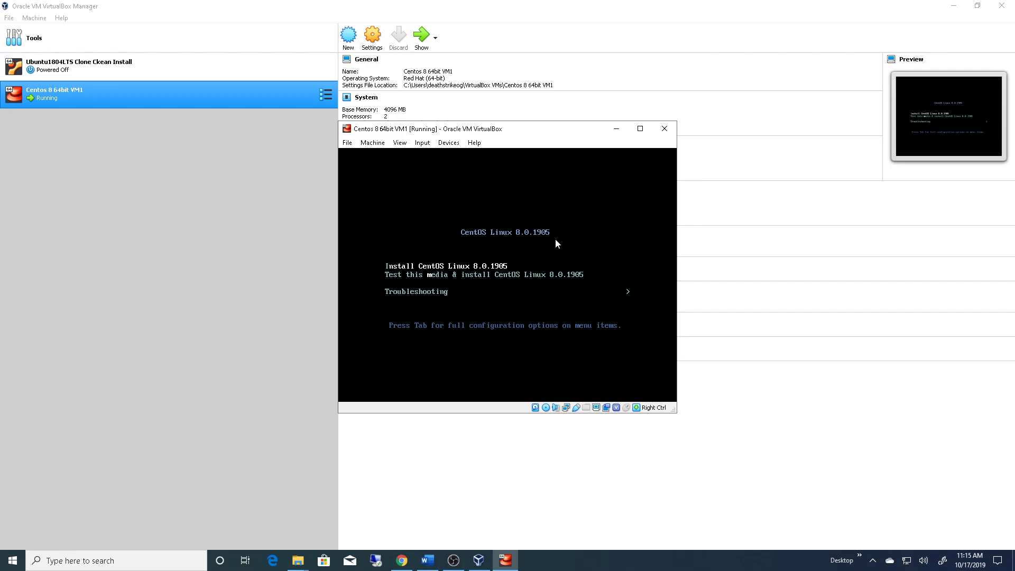
key(Return)
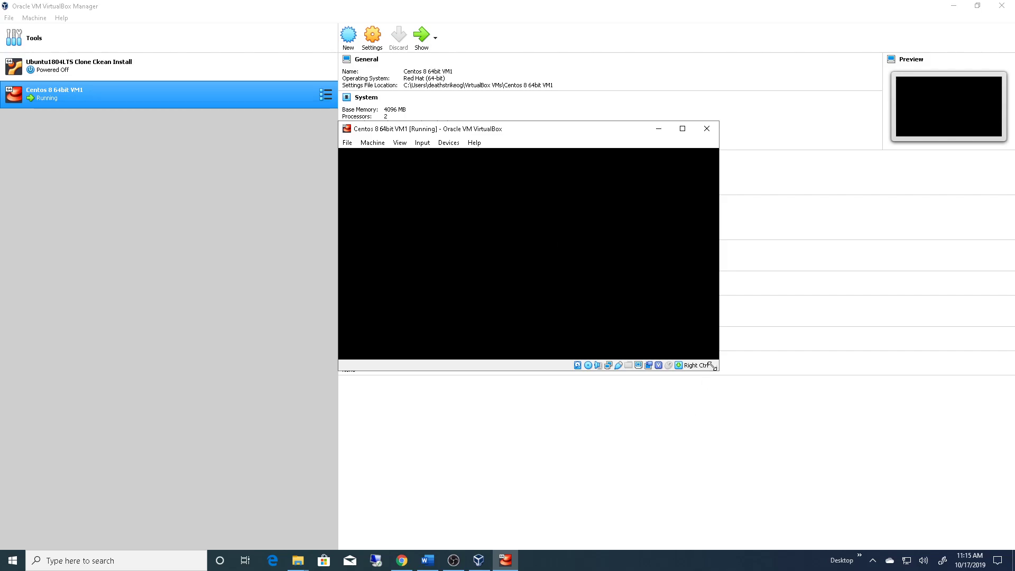
drag(716, 366, 763, 454)
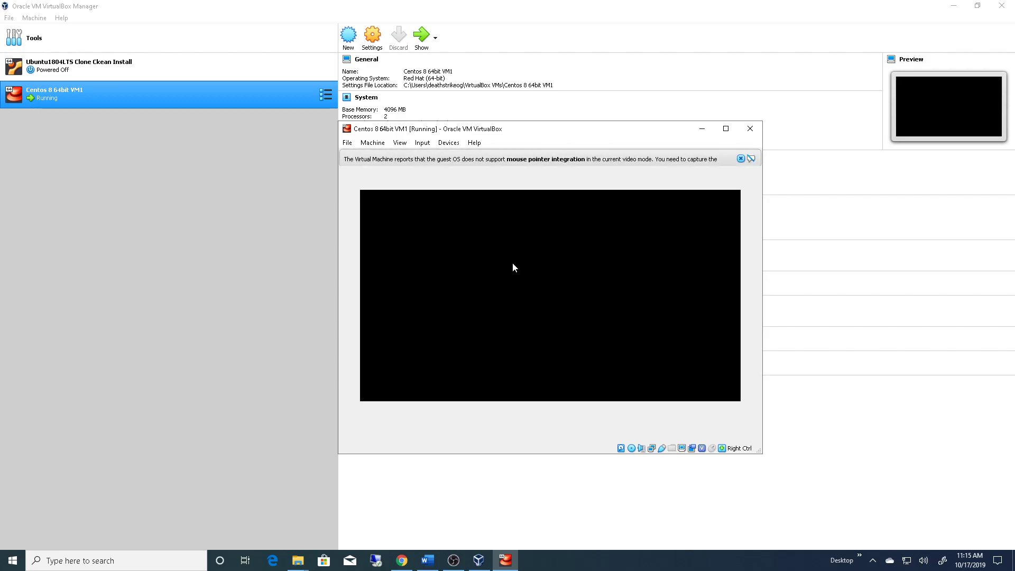
click(742, 159)
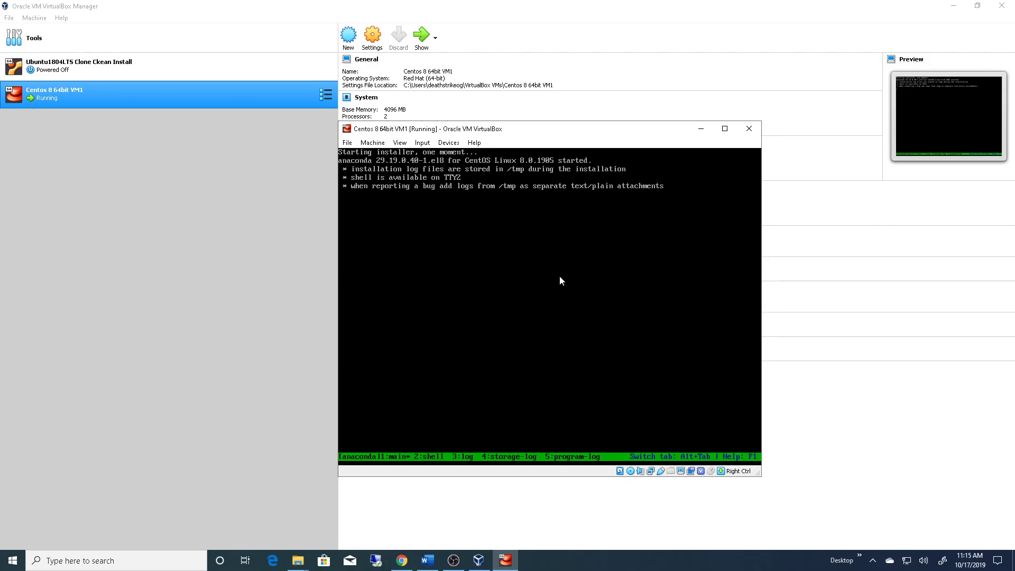
drag(539, 131, 504, 132)
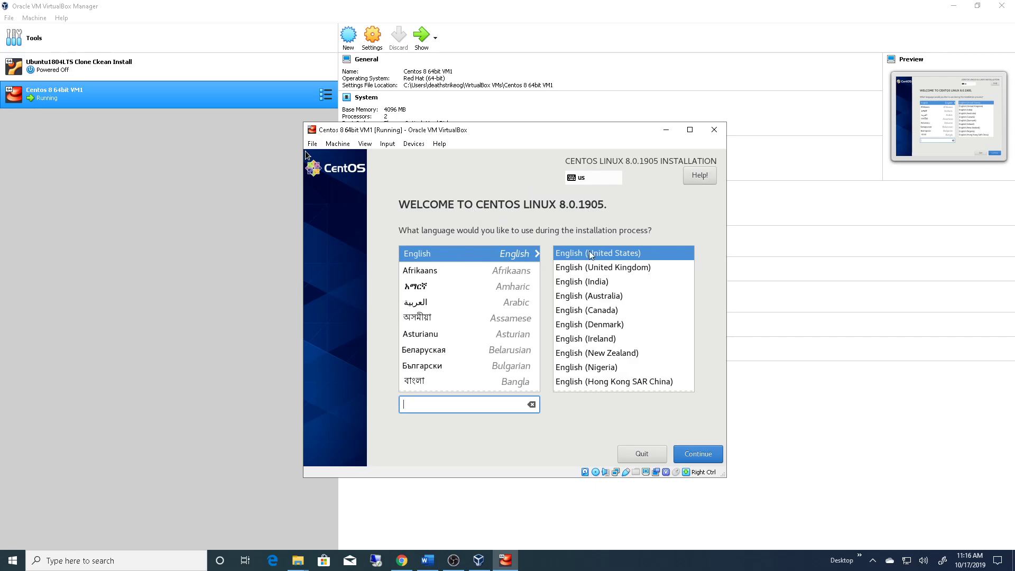
Accept English (United States) as the installation language and continue to the installation summary.
click(705, 455)
click(701, 453)
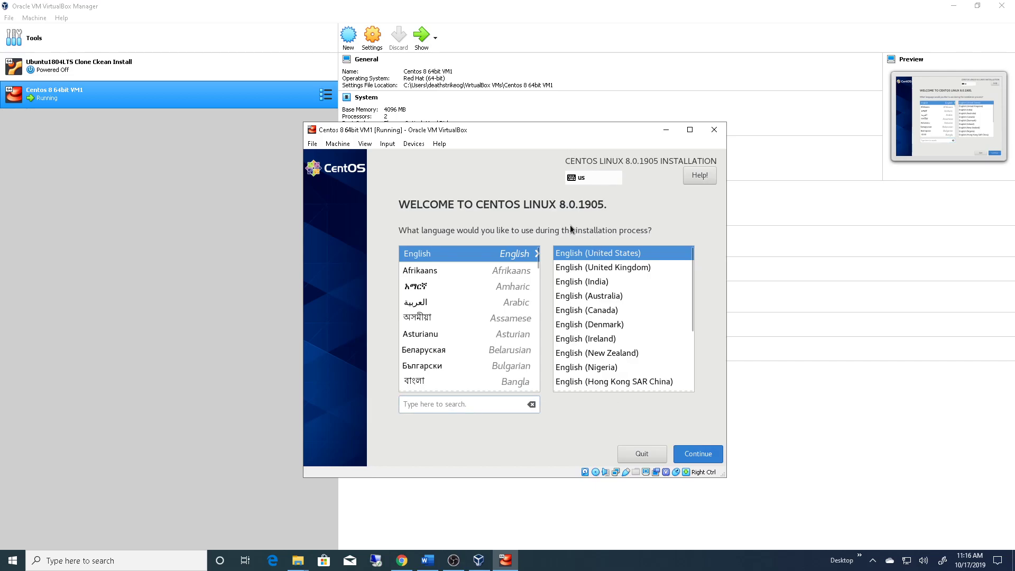
click(703, 454)
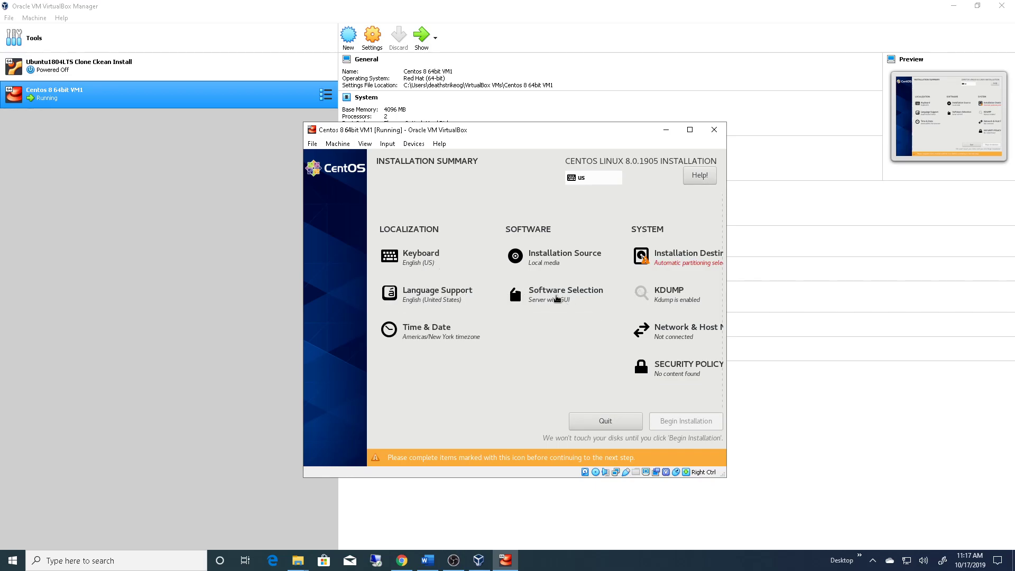
Set the software selection's base environment to Minimal Install and add the Network Servers and System Tools add-ons.
click(558, 299)
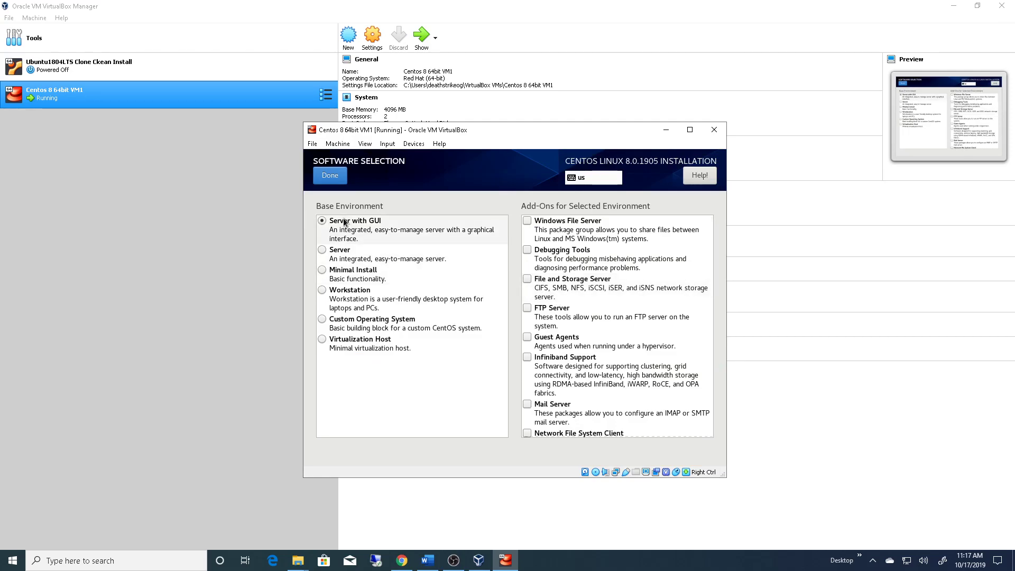
click(324, 275)
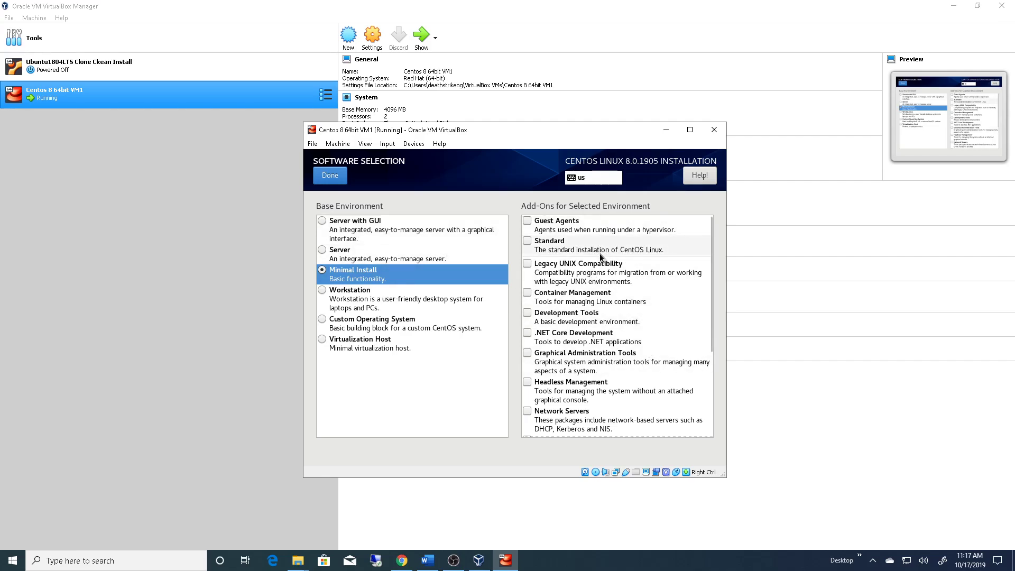
scroll(599, 253, down, 5)
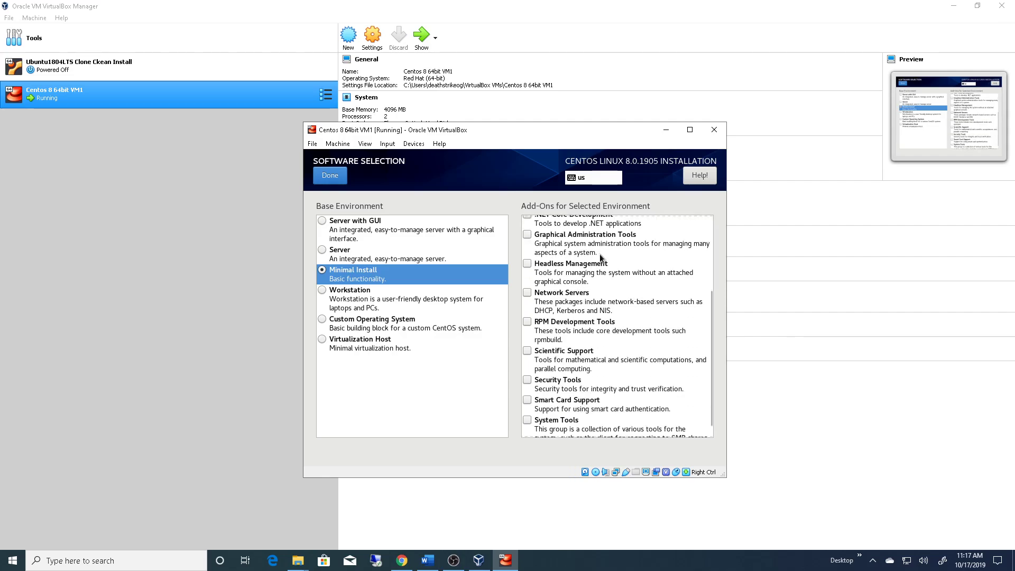
scroll(599, 254, down, 1)
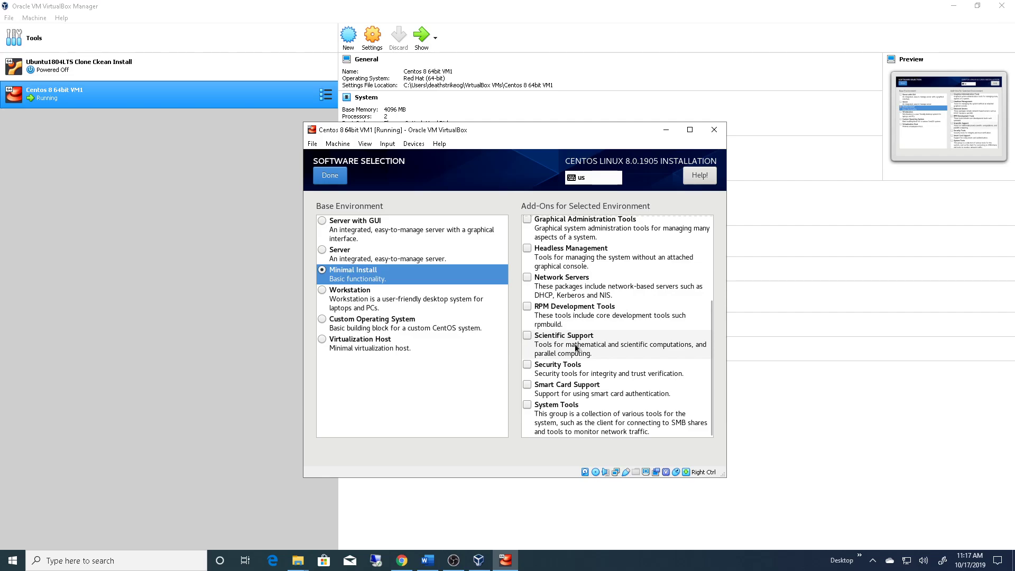
click(527, 277)
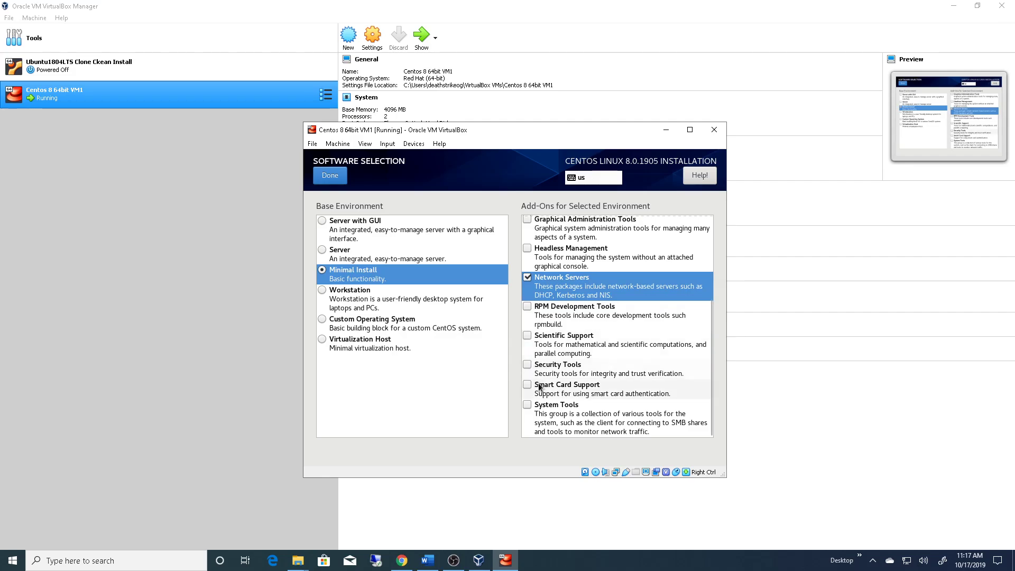
click(531, 409)
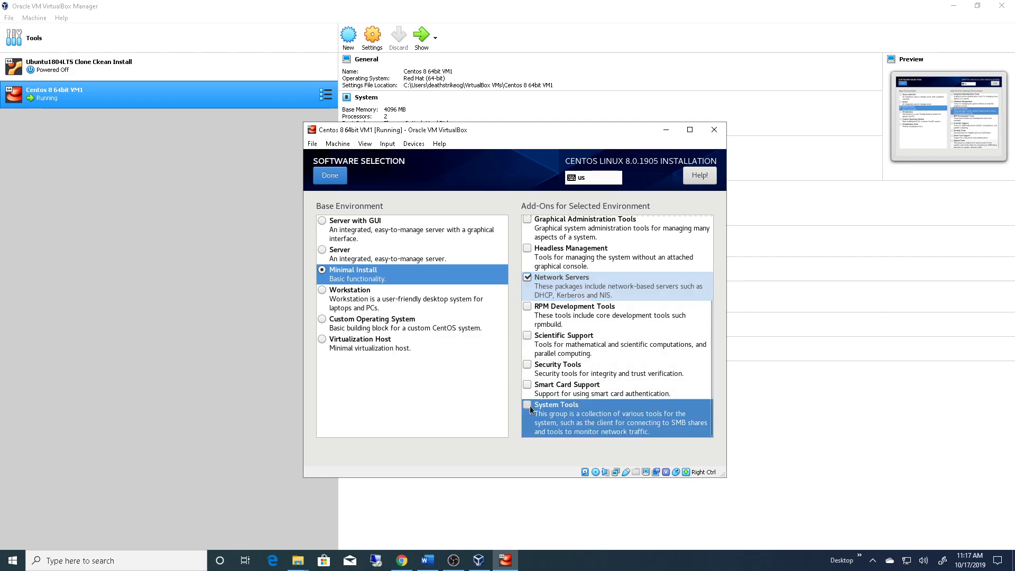
Add the Standard add-on to the Minimal Install environment and finish the software selection.
scroll(597, 377, up, 3)
scroll(597, 377, up, 2)
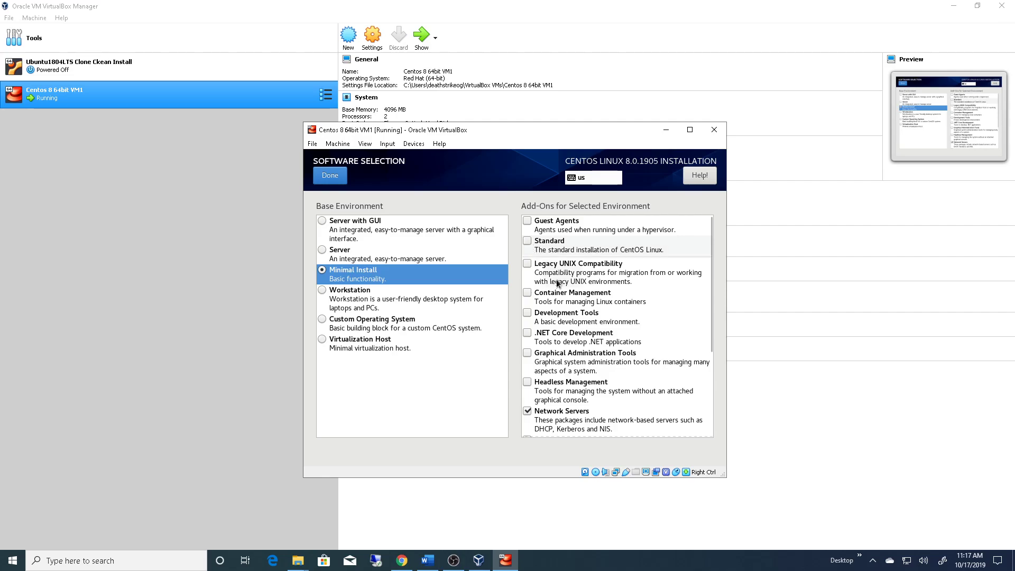
click(529, 242)
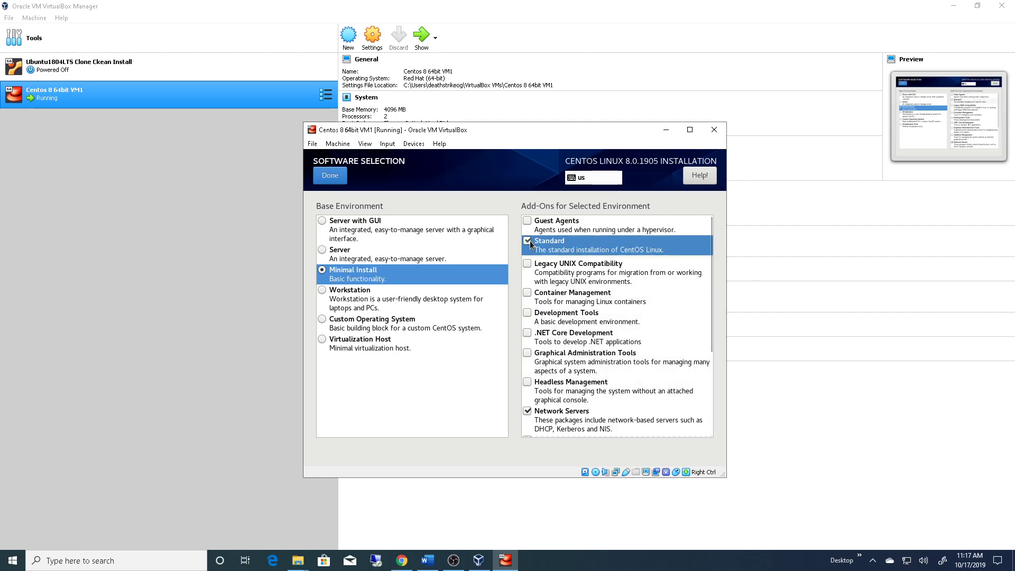
click(529, 243)
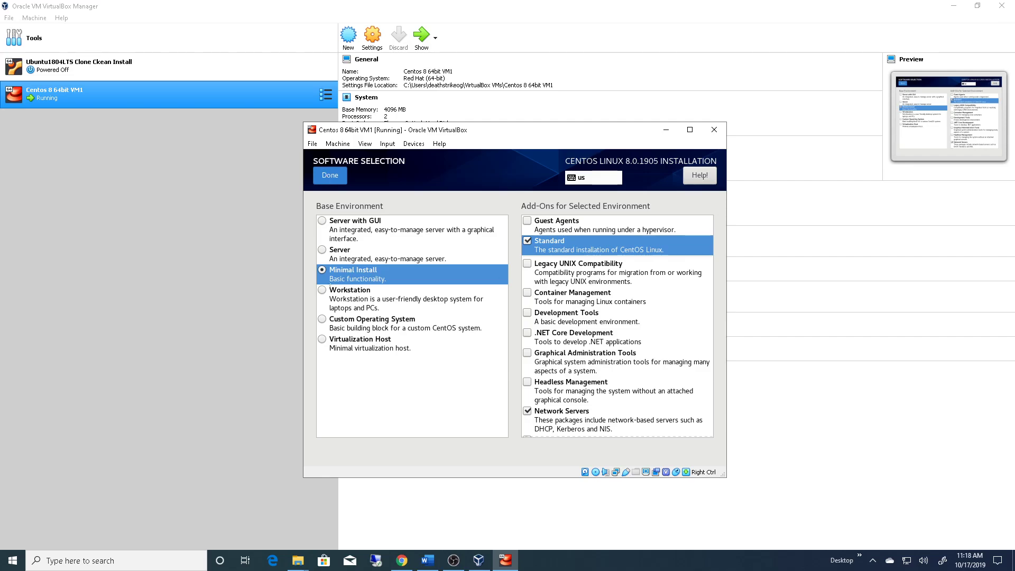
click(339, 176)
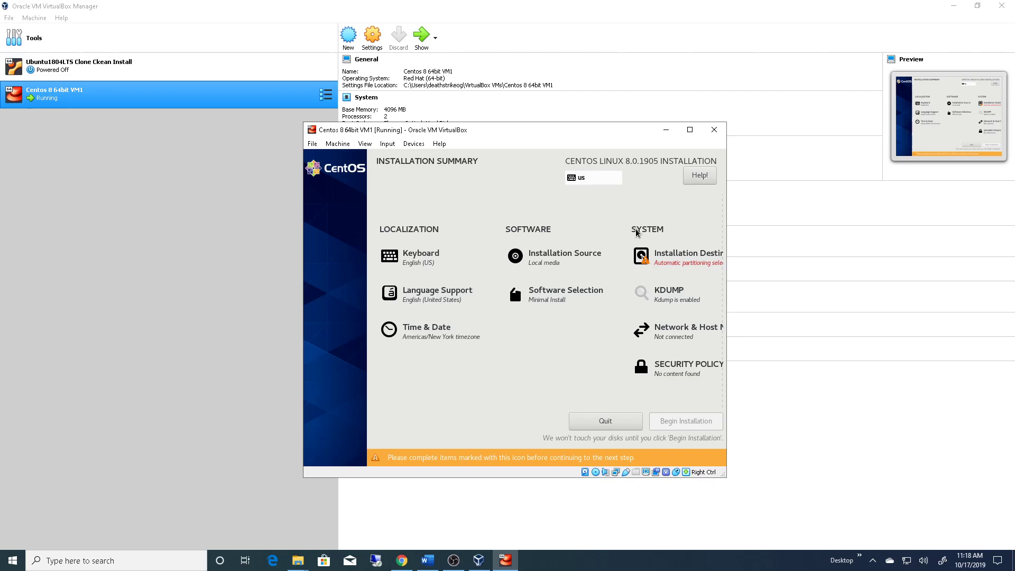
Confirm the 15 GiB ATA VBOX HARDDISK as the installation destination with automatic storage configuration and no encryption.
drag(725, 477, 780, 487)
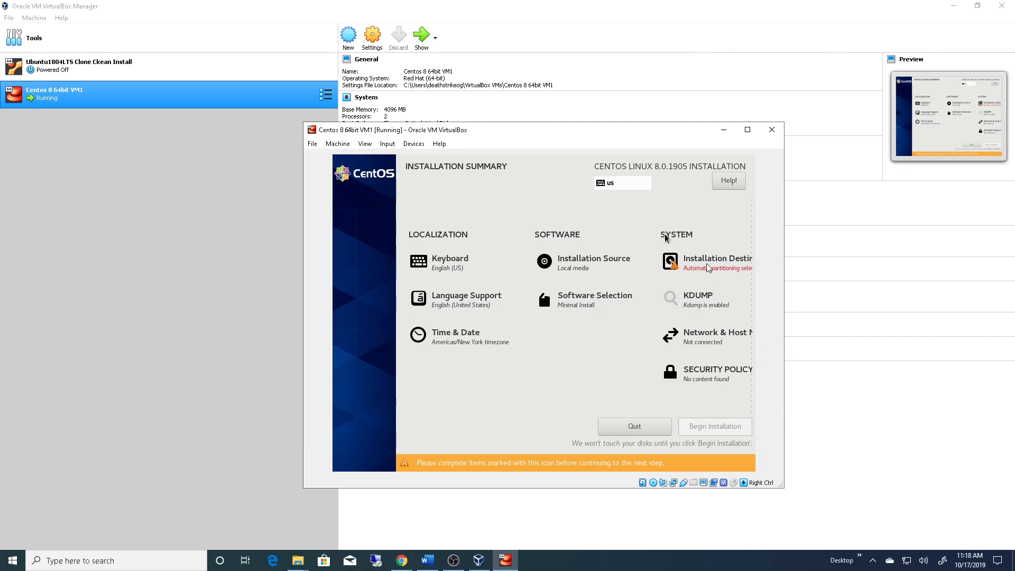
click(688, 261)
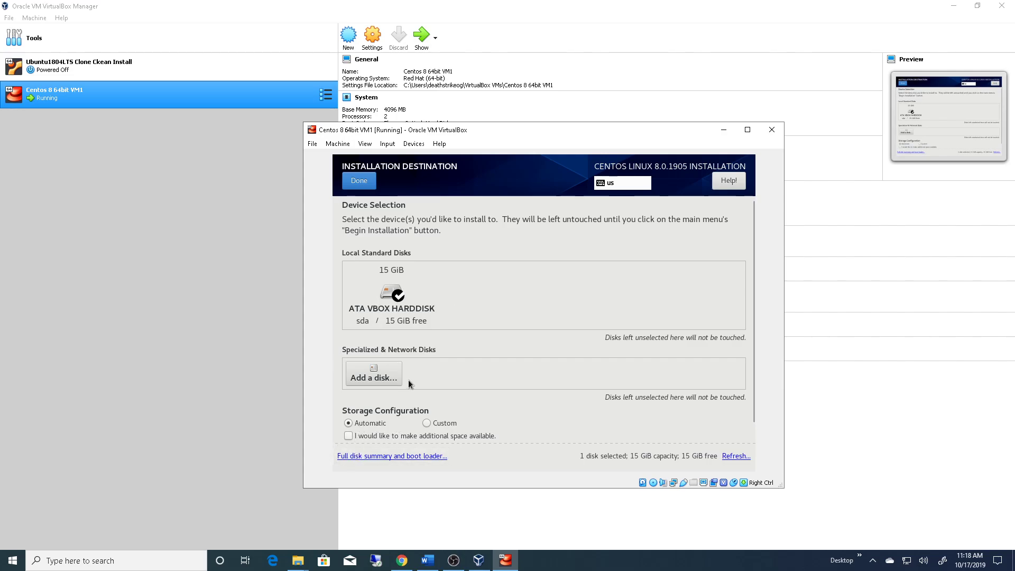
scroll(497, 375, down, 1)
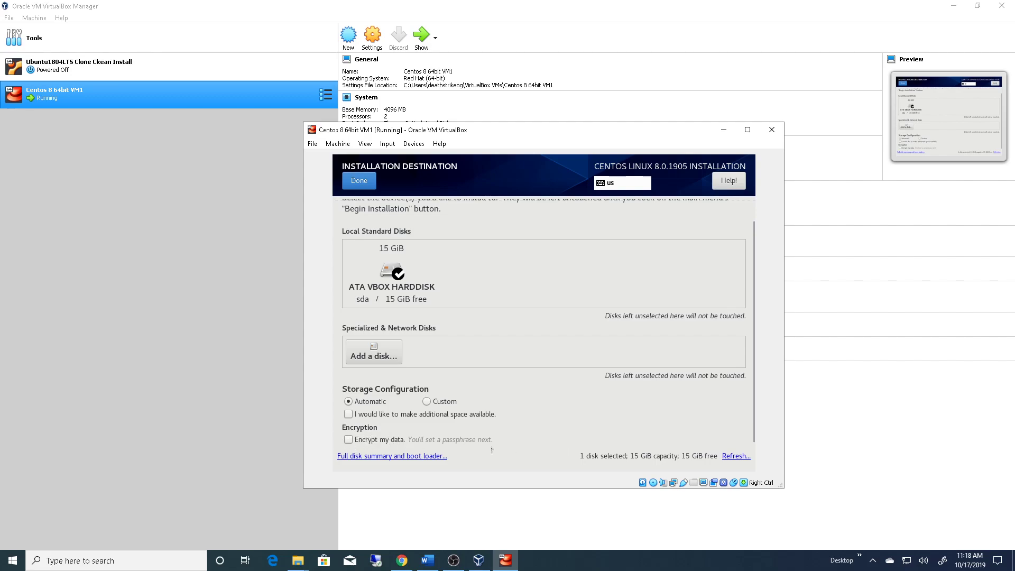
scroll(494, 332, up, 1)
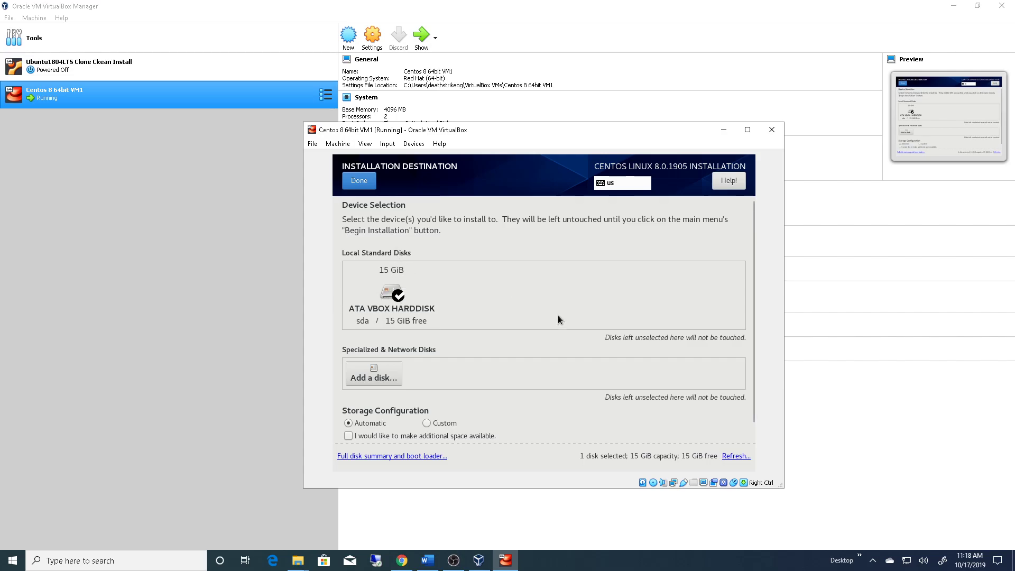
scroll(559, 322, down, 1)
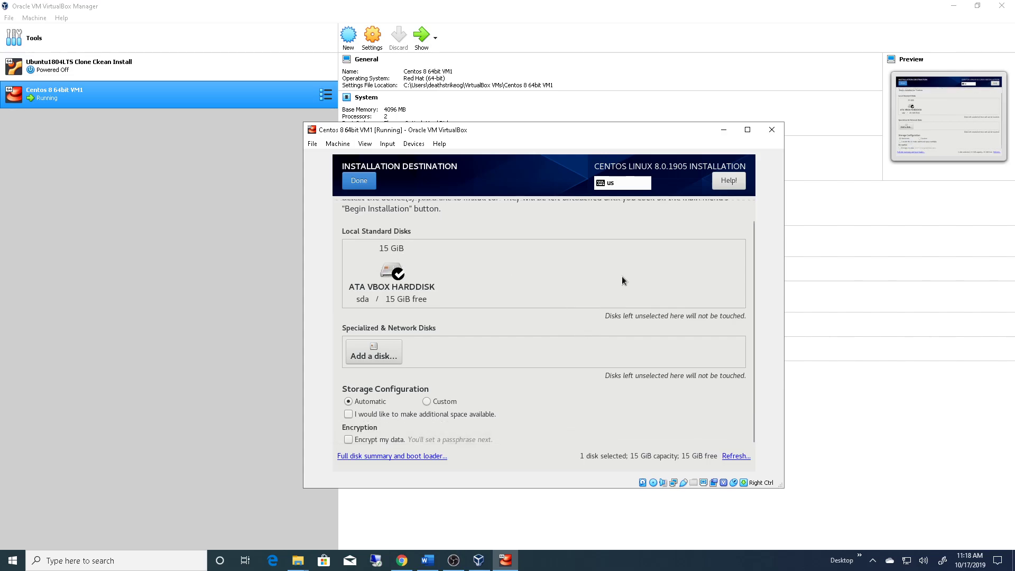
click(364, 184)
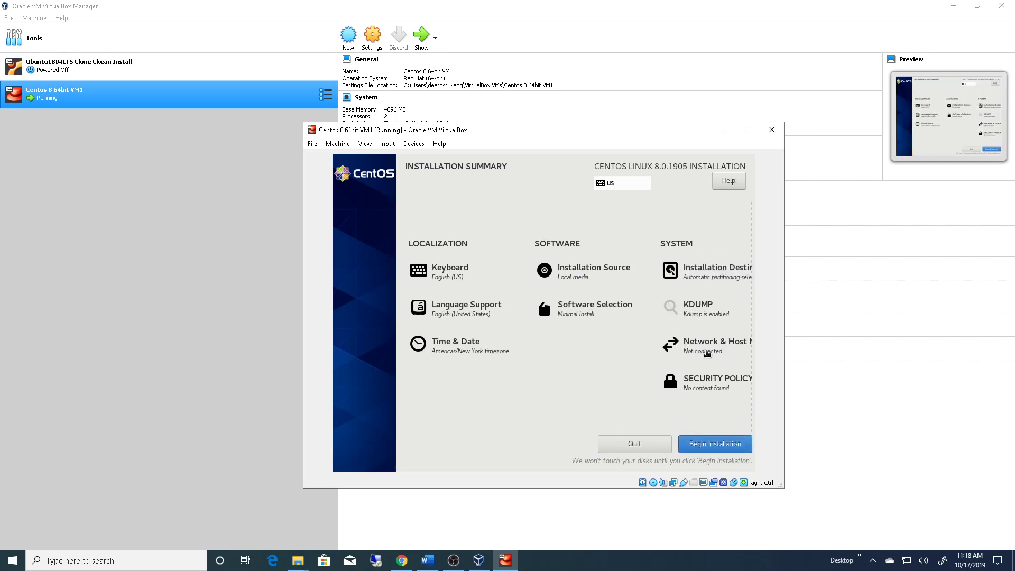
Turn on the Ethernet (enp0s3) connection, apply the host name htwebhost.local and finish the network setup.
click(710, 349)
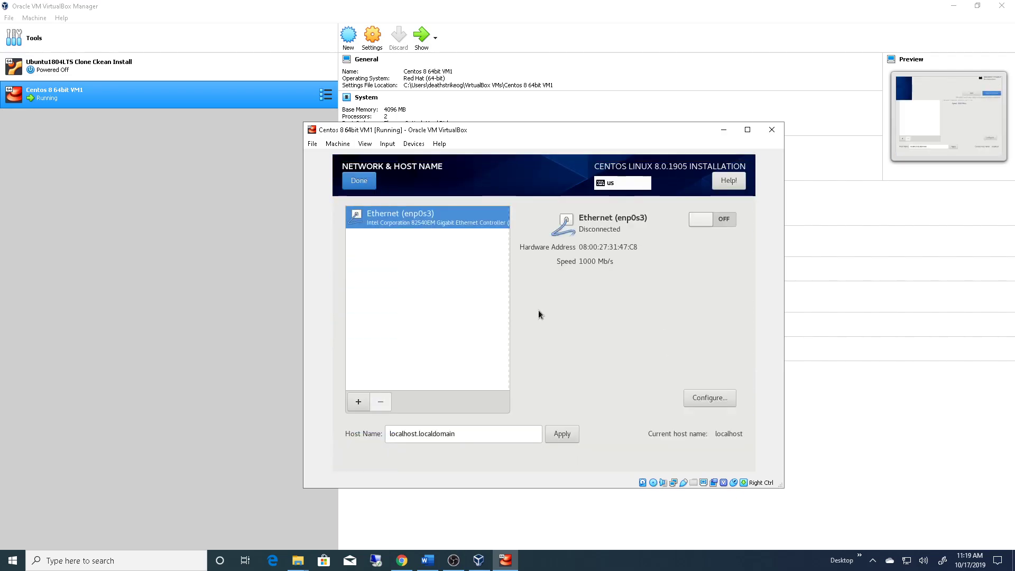
click(721, 220)
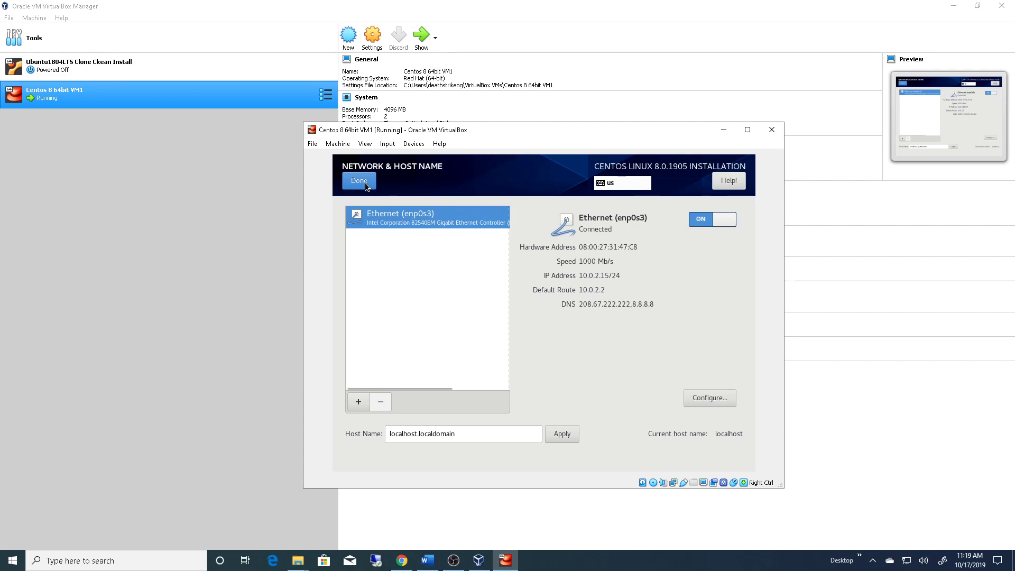
click(487, 434)
drag(488, 435, 333, 425)
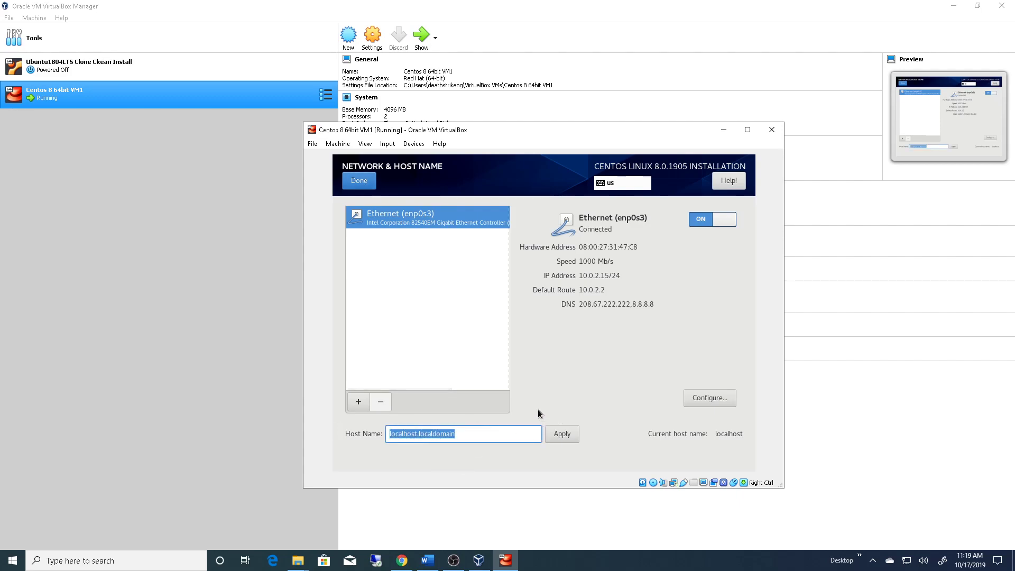
text(htwebhost)
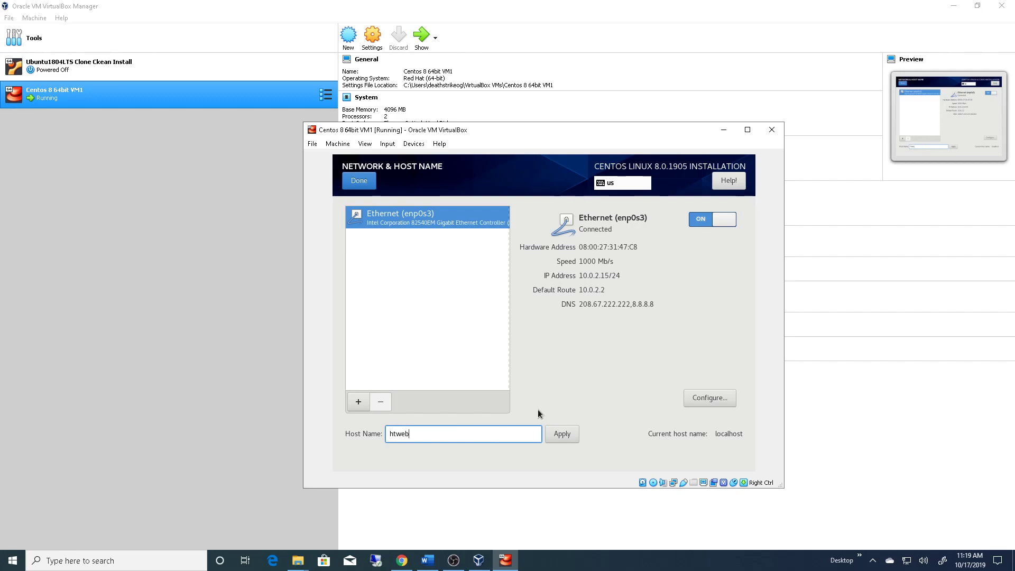
key(BackSpace)
key(BackSpace)
key(BackSpace)
text(ost.local)
click(559, 439)
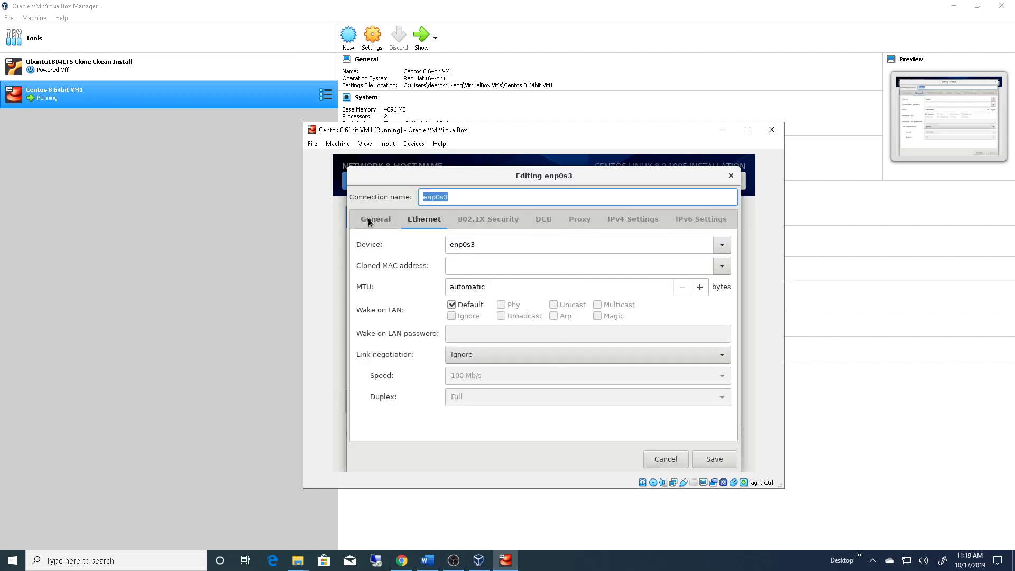
click(731, 176)
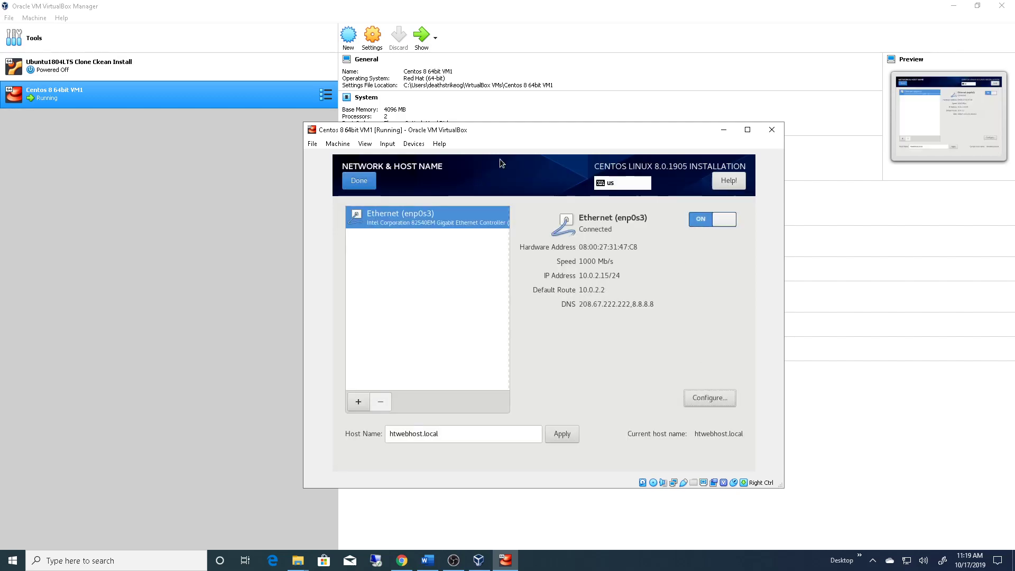
click(360, 182)
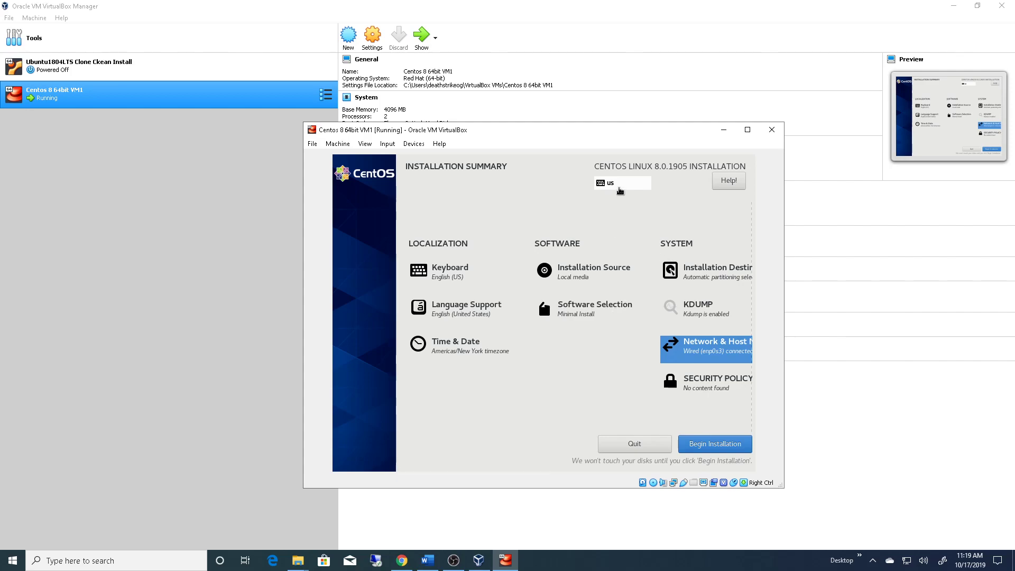
Begin the CentOS installation, then enter and confirm the root password in the user settings.
click(719, 446)
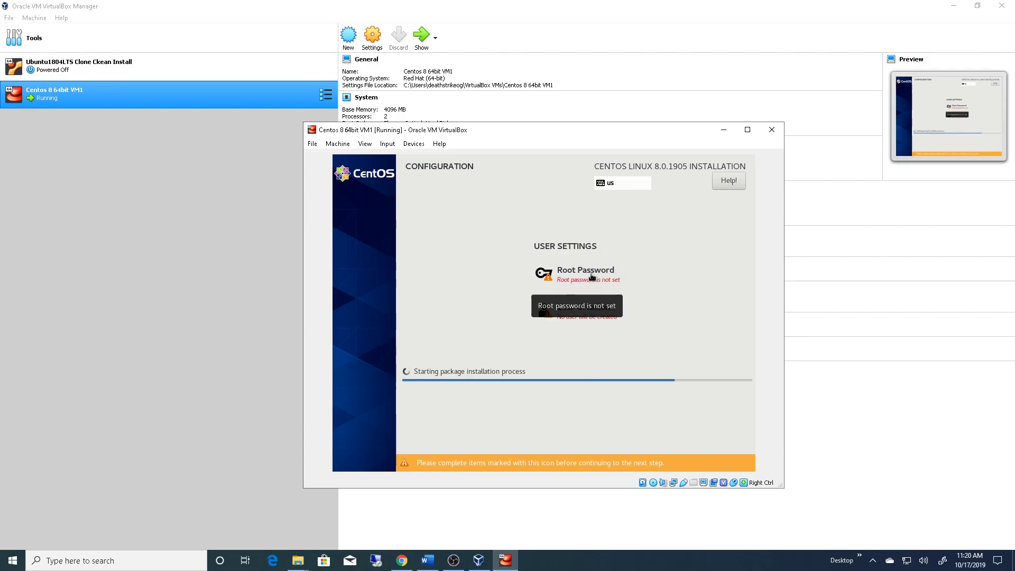
click(592, 277)
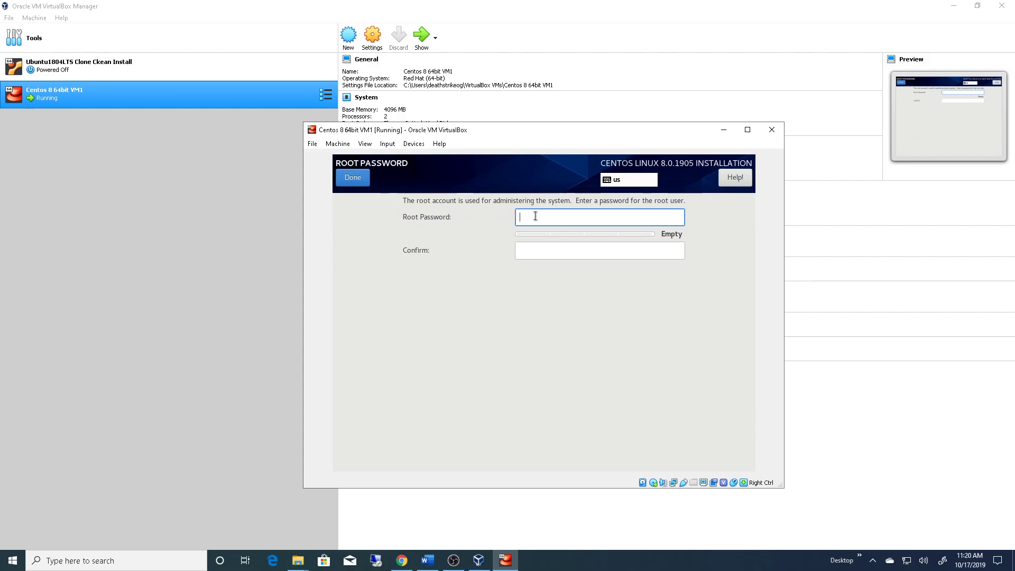
text(*******)
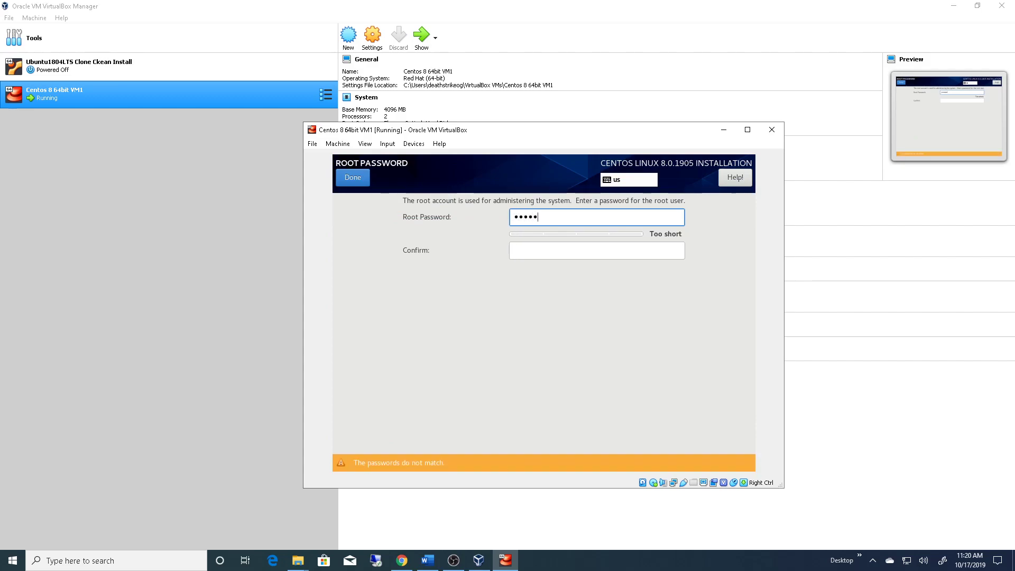
text(****)
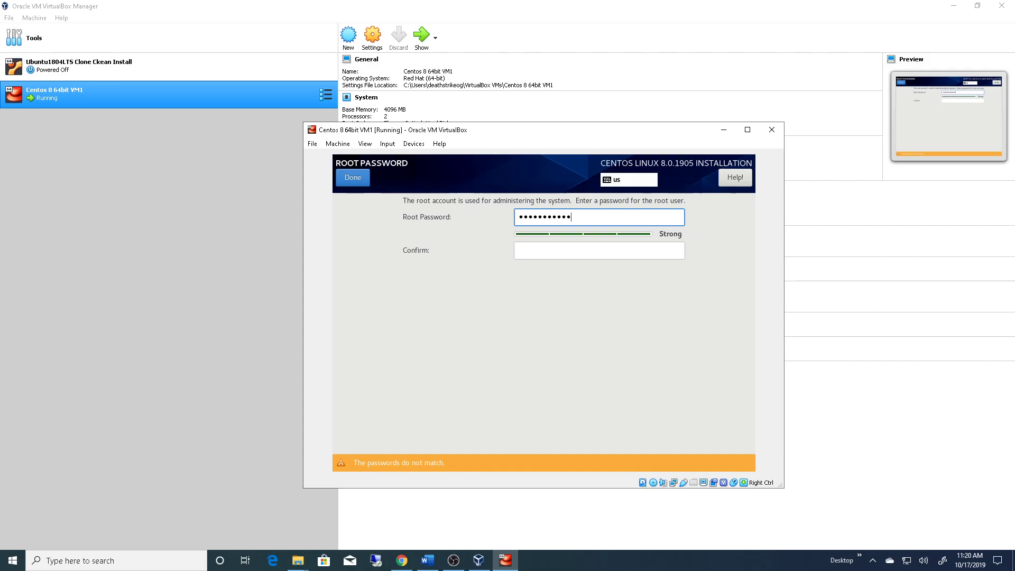
key(Tab)
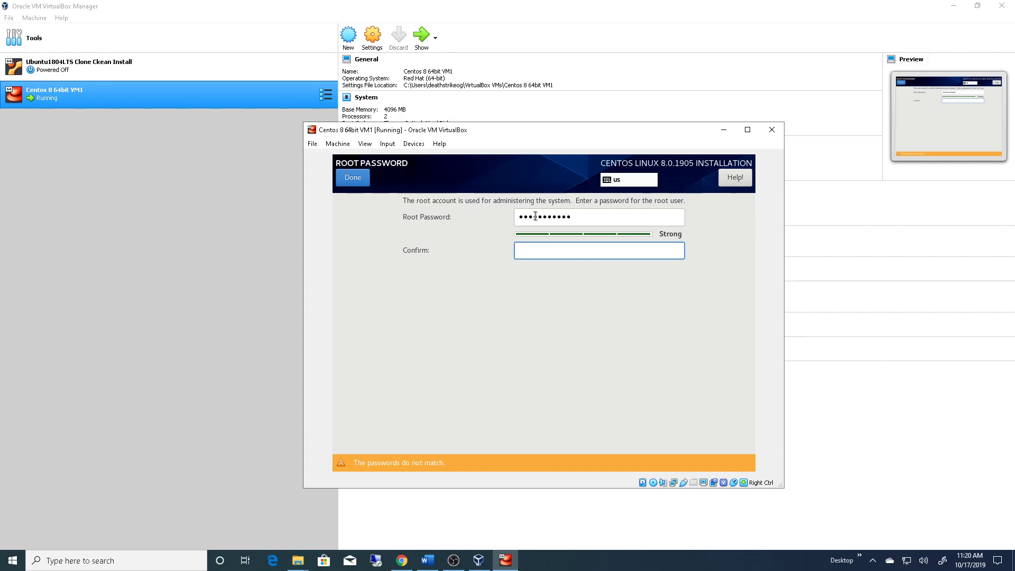
text(***********)
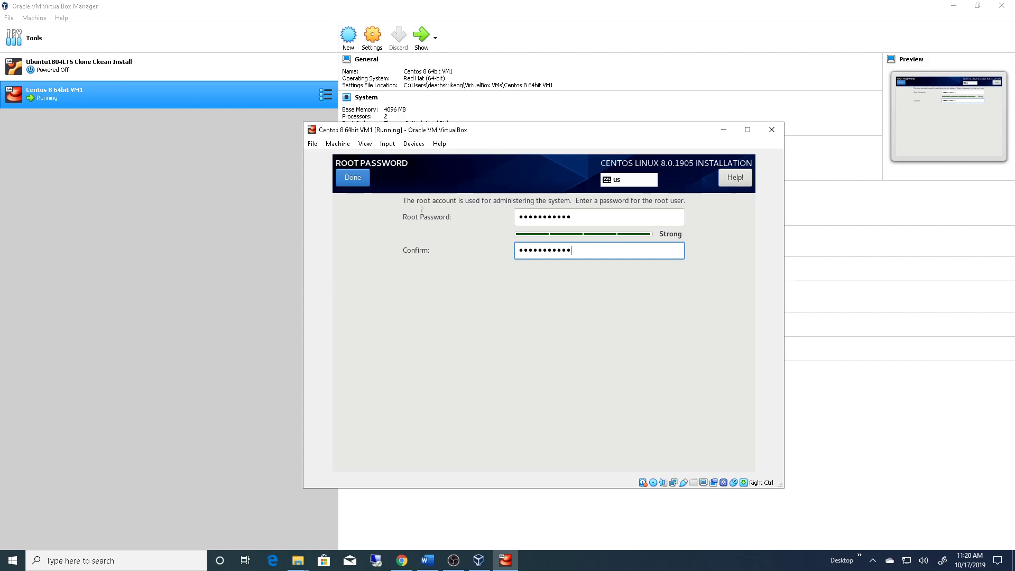
click(351, 177)
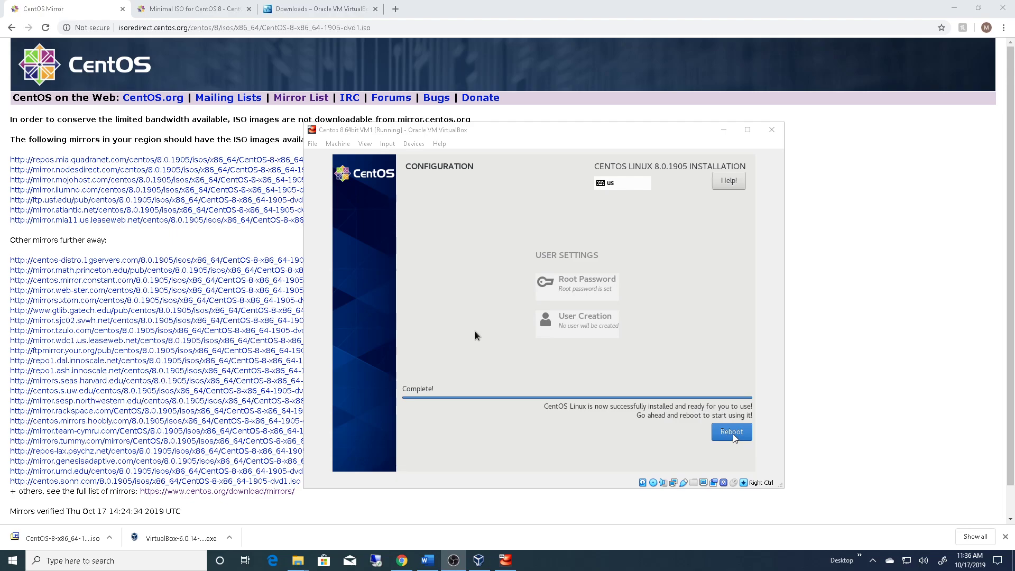
Reboot the virtual machine from the completed CentOS installation.
click(476, 332)
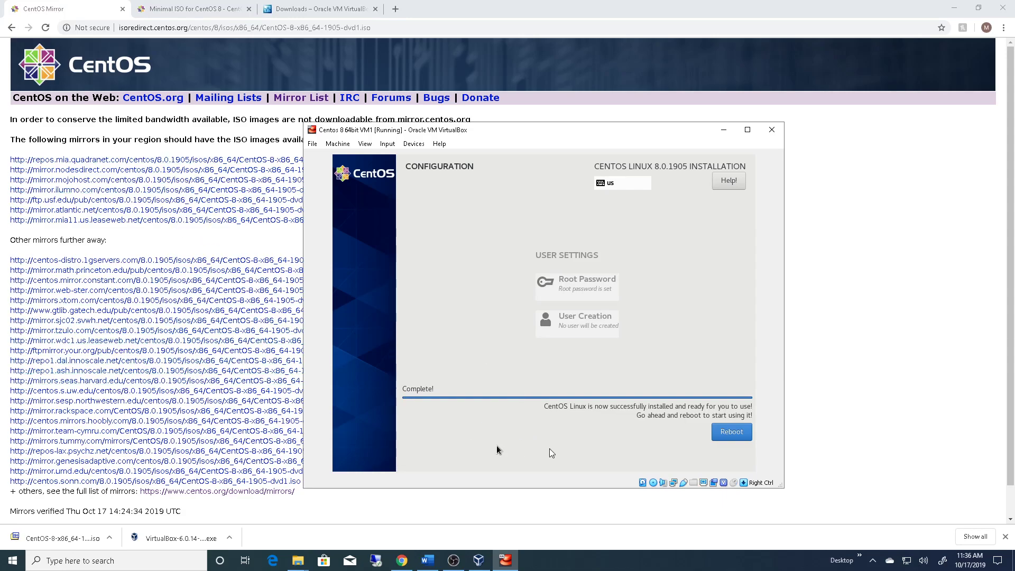
click(733, 432)
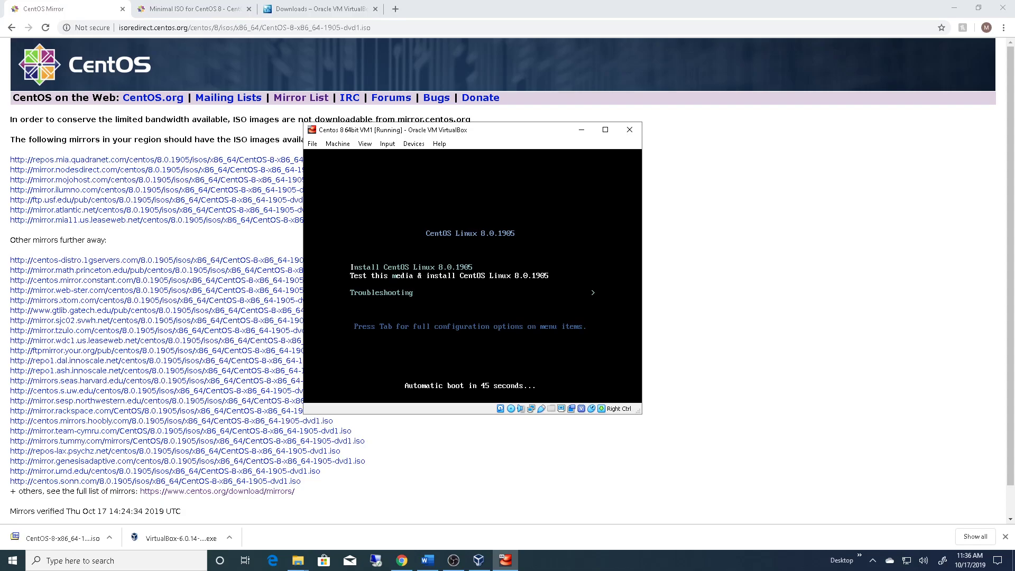
key(Down)
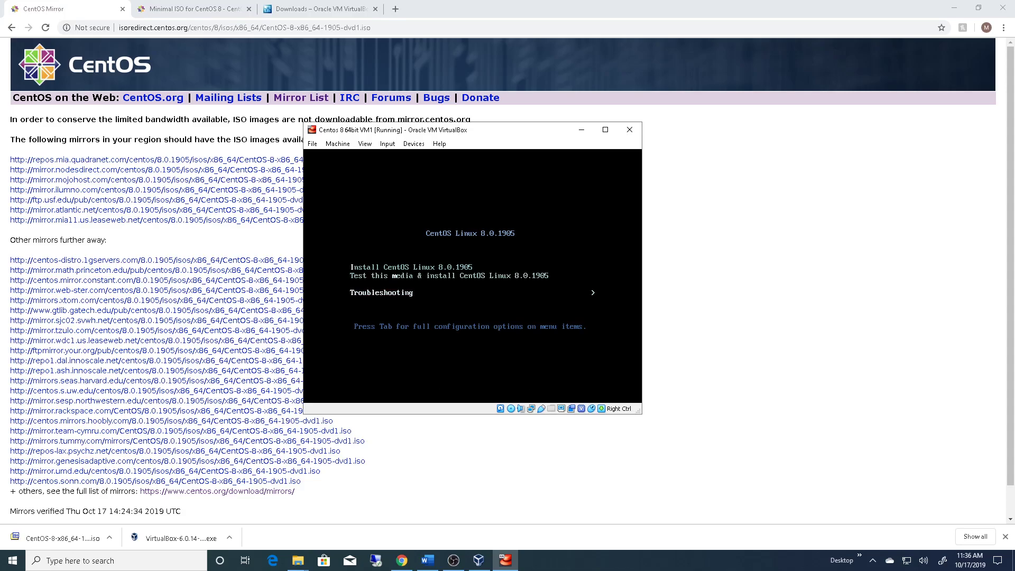
key(Up)
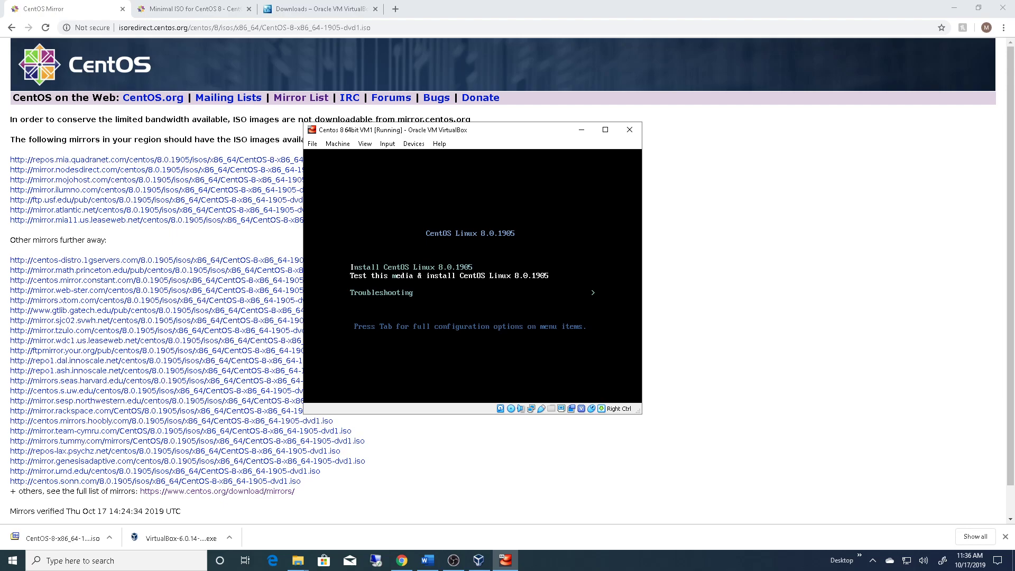
Try to shut down the running CentOS virtual machine with ACPI Shutdown.
click(313, 144)
mouse_move(338, 147)
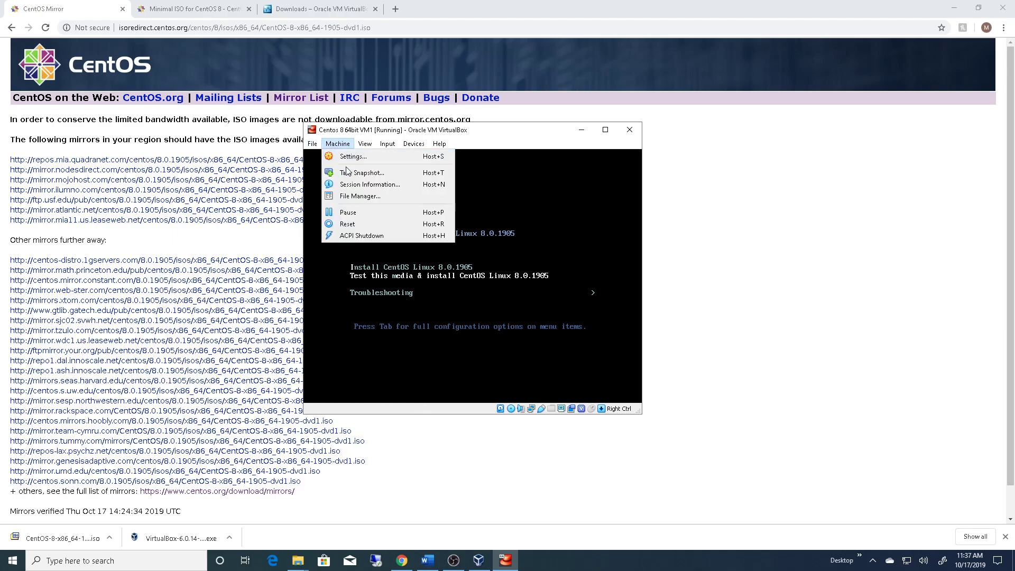
click(360, 235)
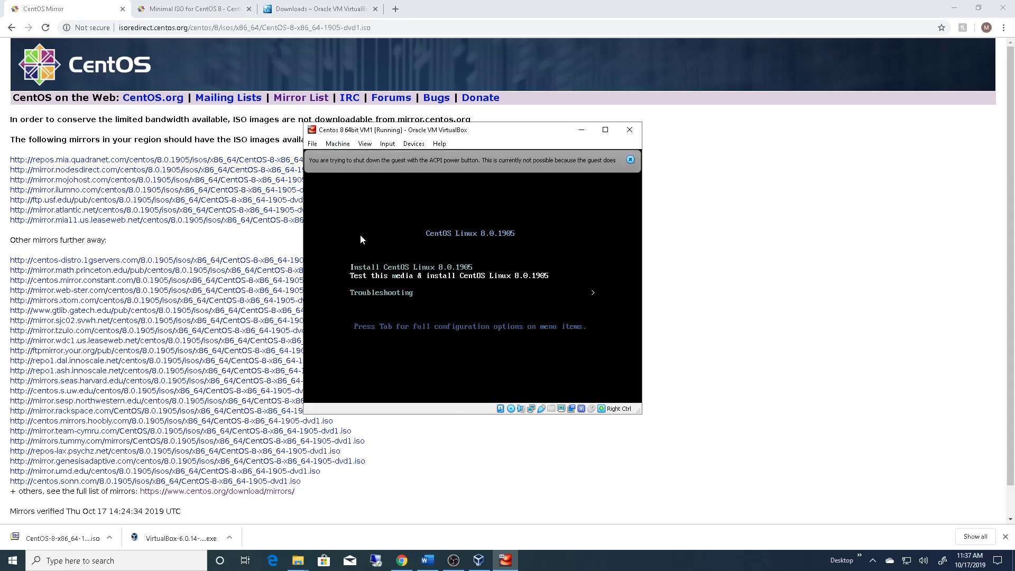
click(631, 160)
click(338, 143)
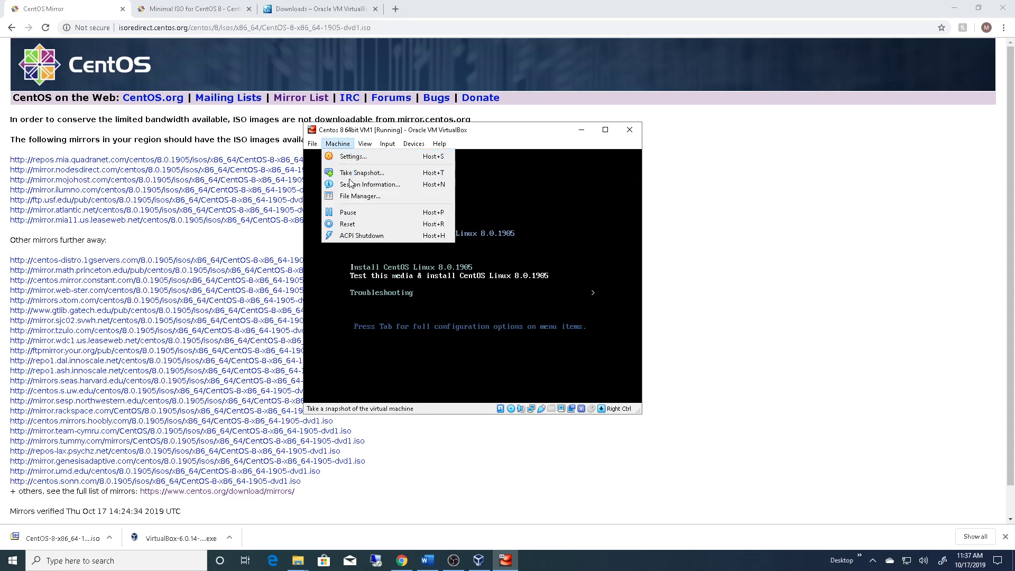
mouse_move(363, 146)
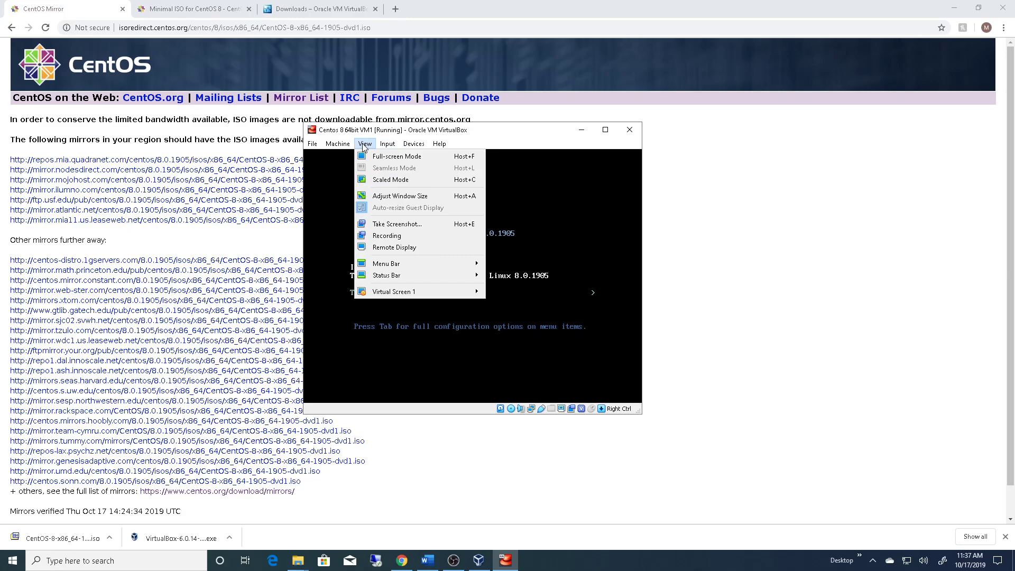
click(365, 144)
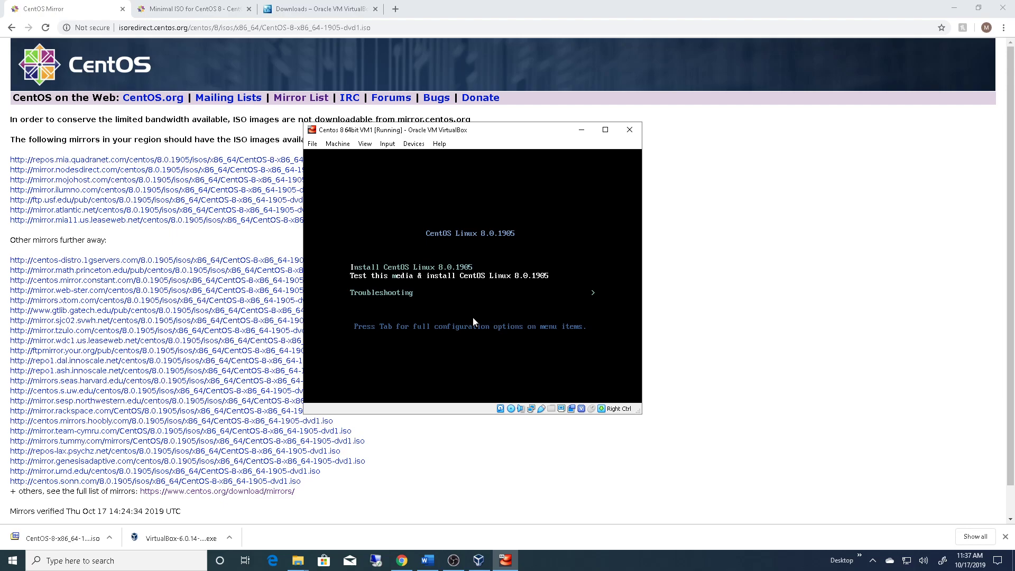
click(414, 145)
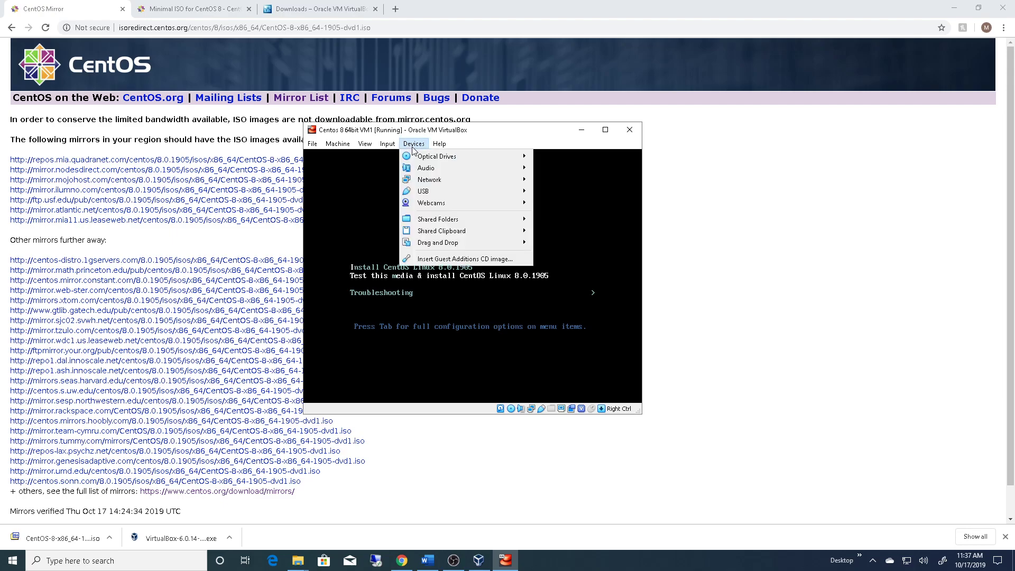
click(398, 129)
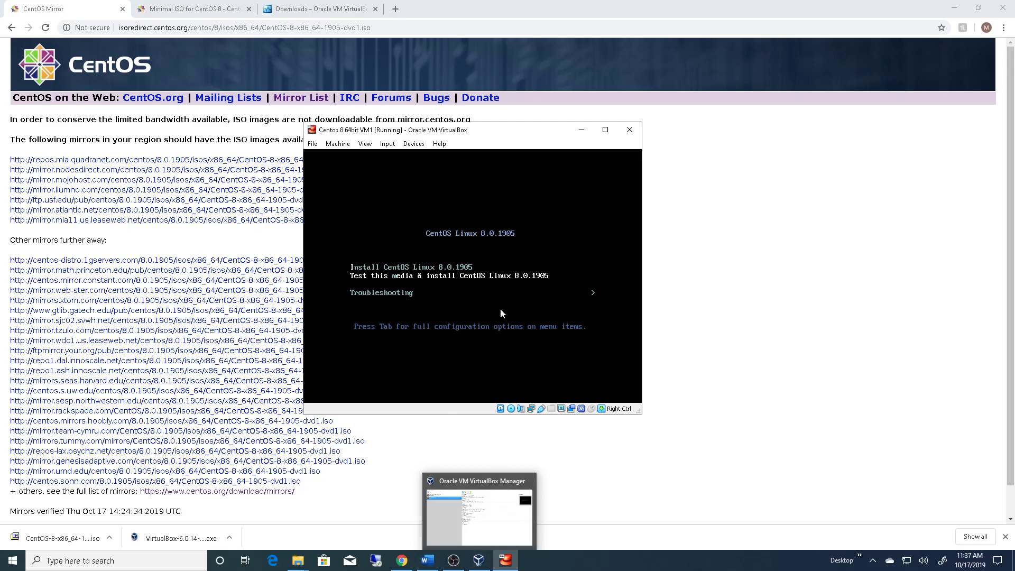
Try to remove the CentOS-8-x86_64-1905-dvd1.iso attachment from the running virtual machine's storage settings in VirtualBox Manager.
click(478, 561)
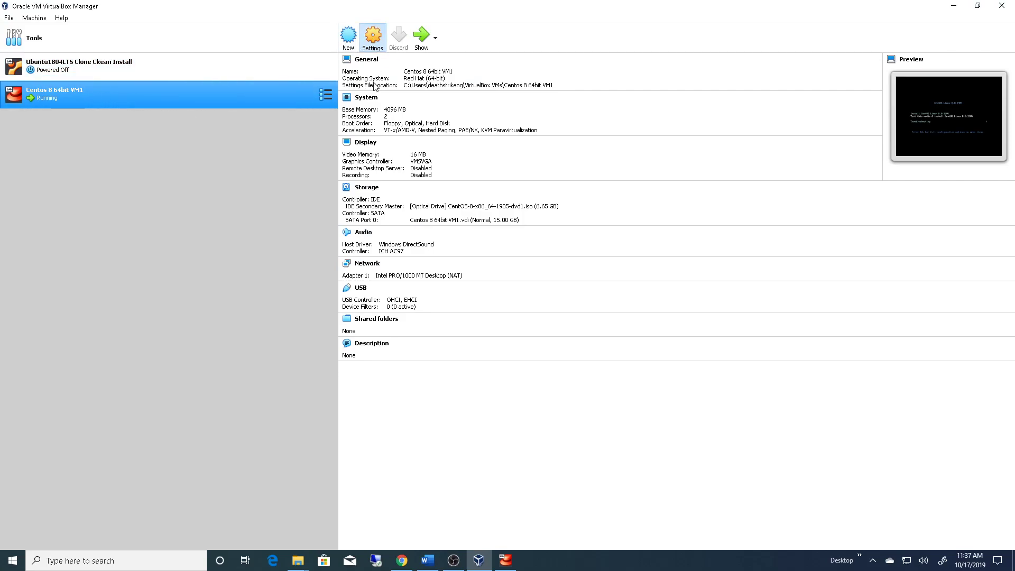
click(373, 37)
click(372, 224)
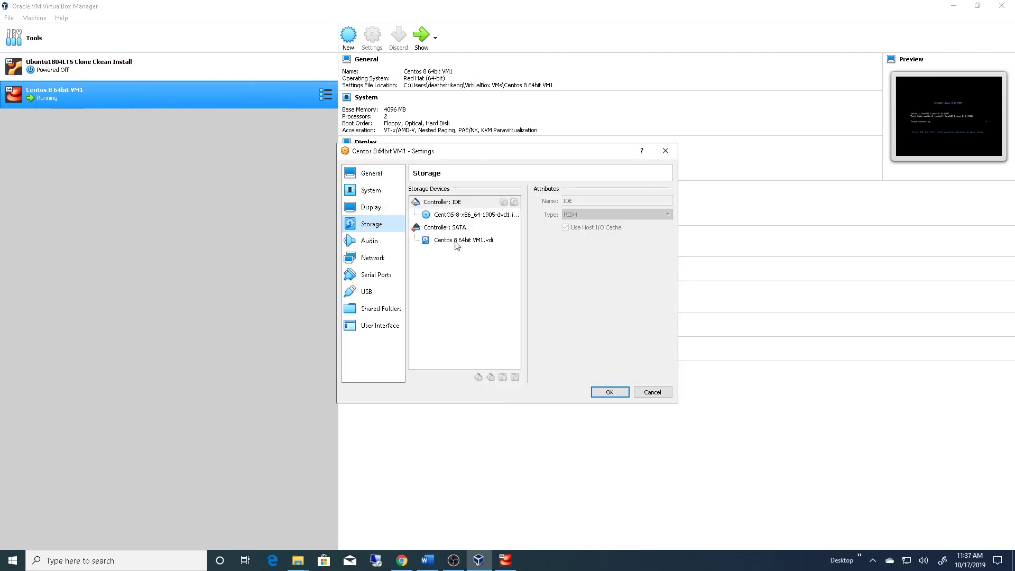
click(478, 217)
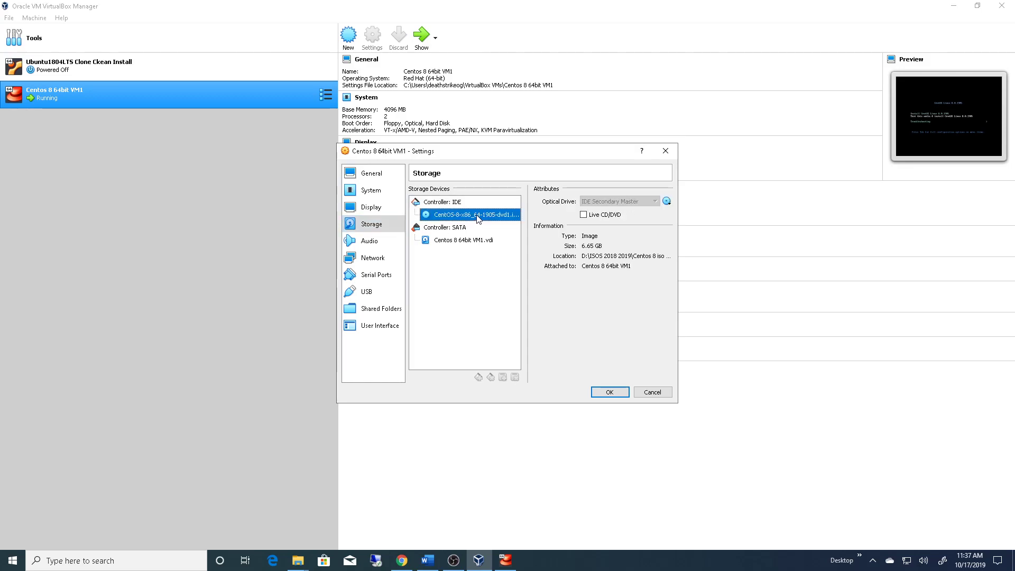
right_click(481, 218)
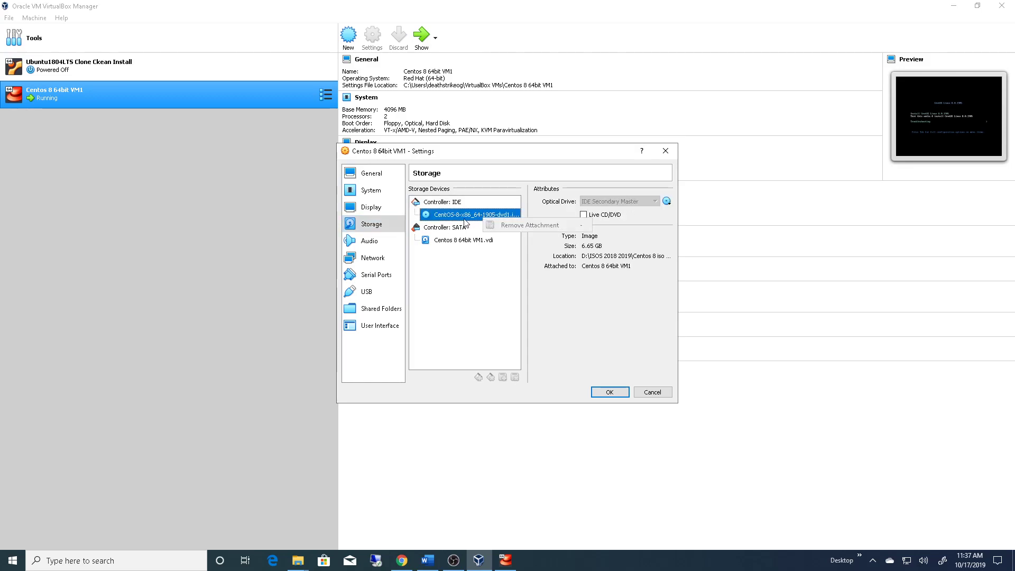
click(478, 272)
click(665, 151)
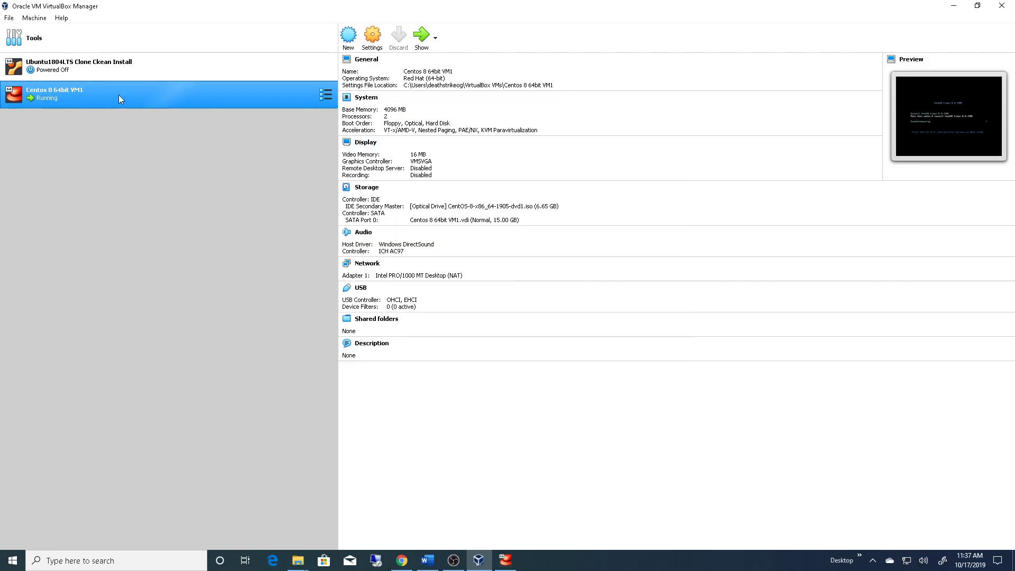
Power off the Centos 8 64bit VM1 virtual machine and confirm the power-off.
right_click(106, 98)
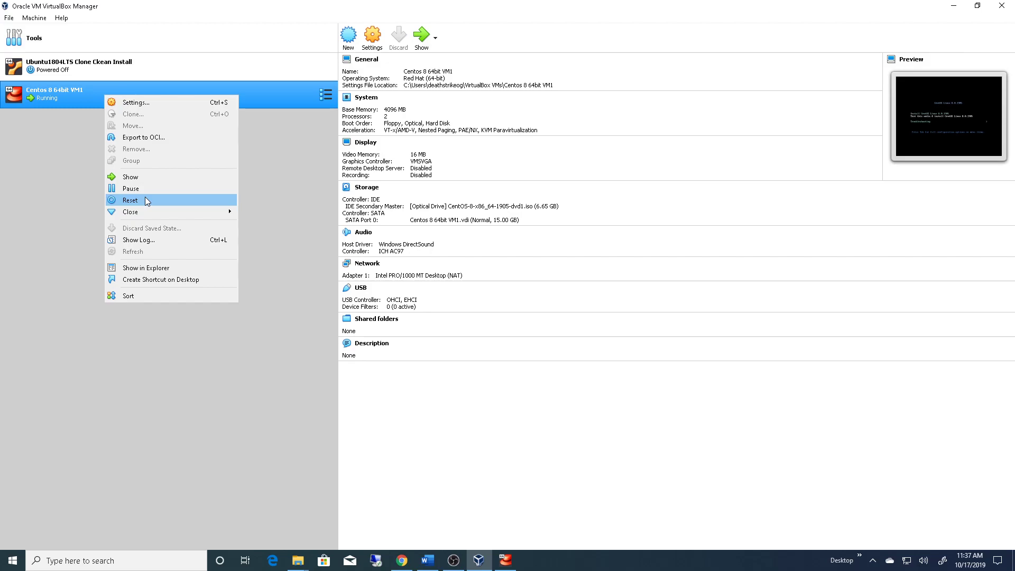
mouse_move(146, 212)
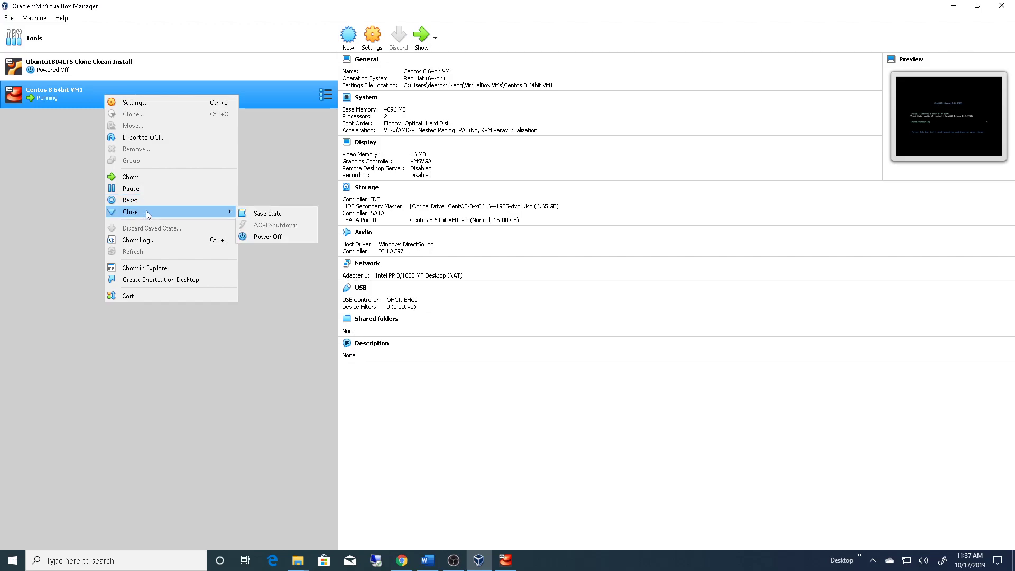
click(271, 237)
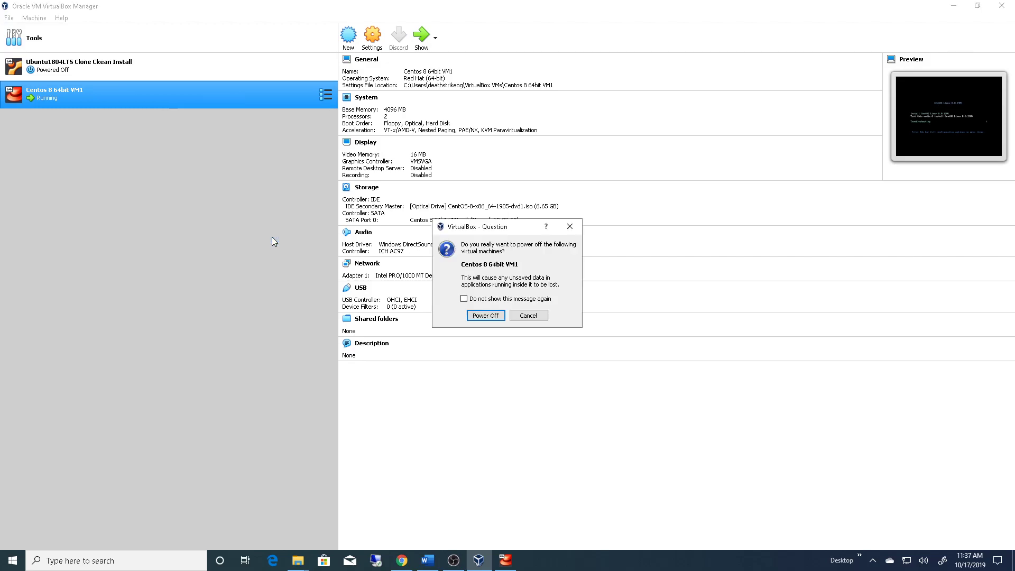
click(482, 316)
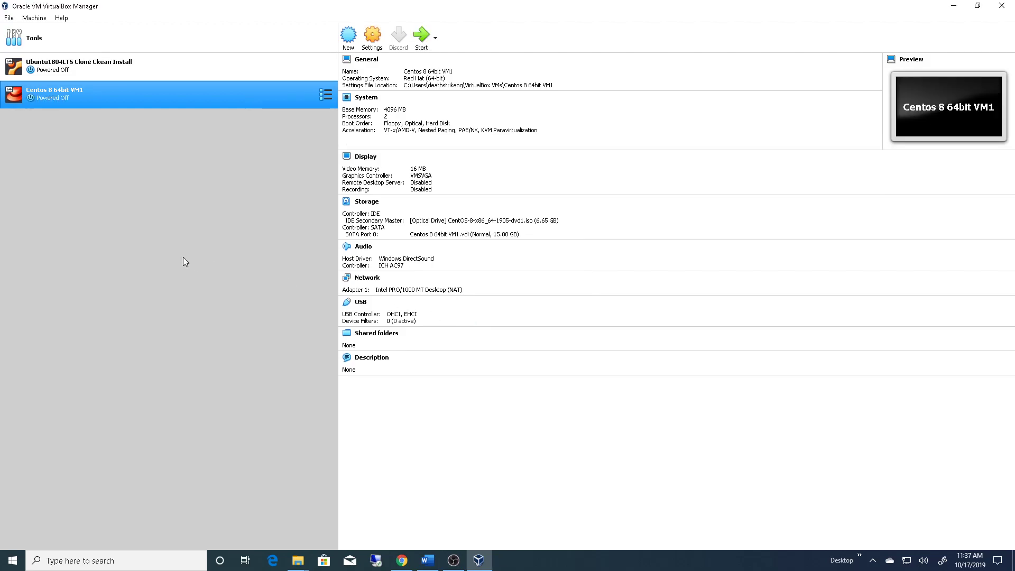
Remove the optical drive holding the CentOS-8-x86_64-1905-dvd1.iso from Centos 8 64bit VM1's IDE controller and save the settings.
right_click(171, 93)
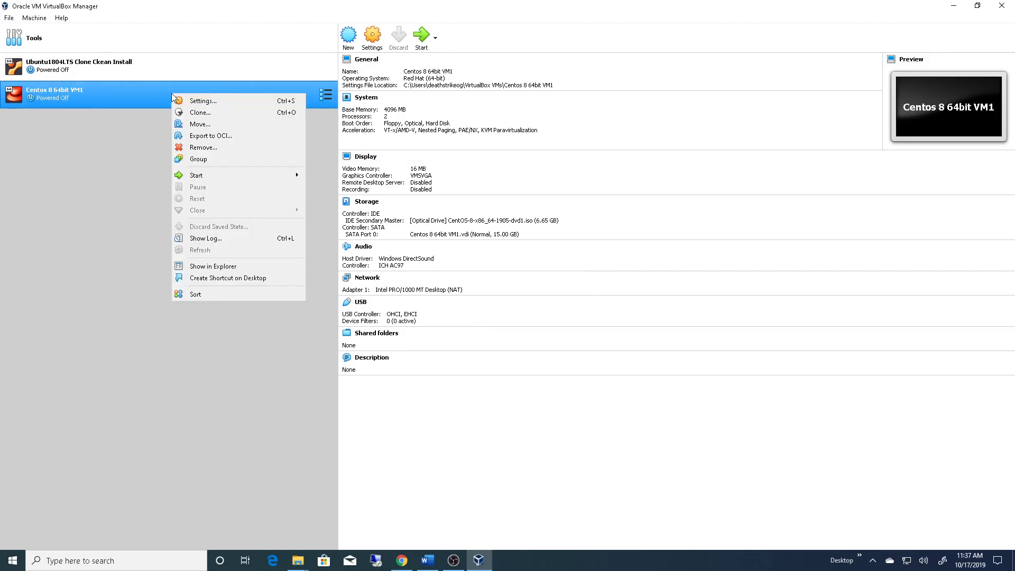
click(373, 36)
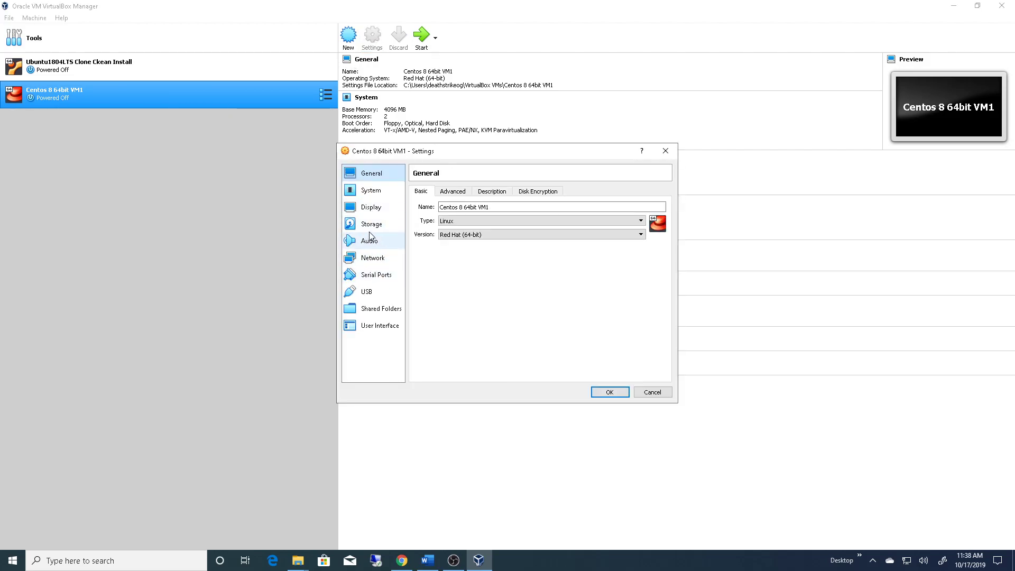
click(374, 225)
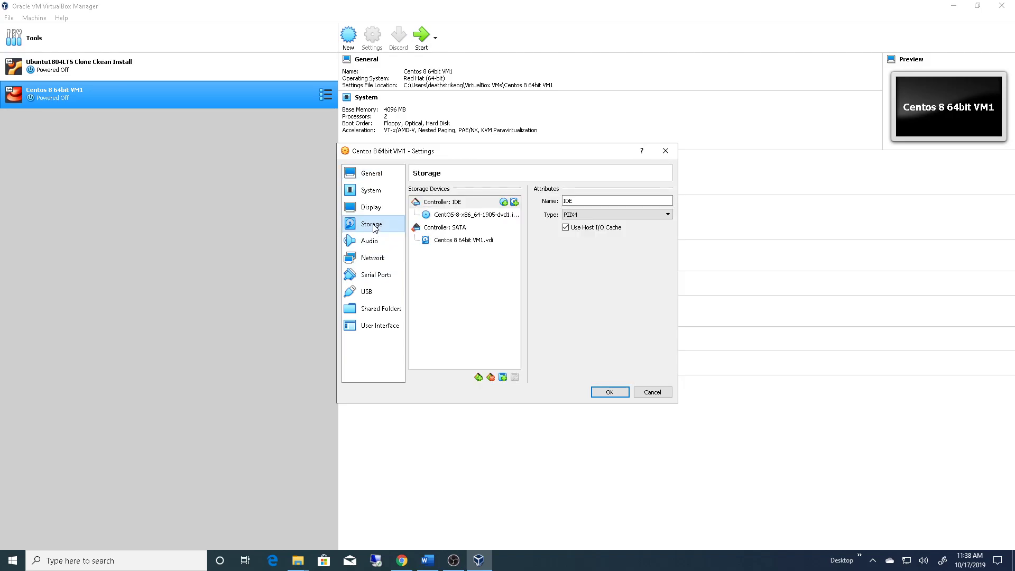
click(486, 217)
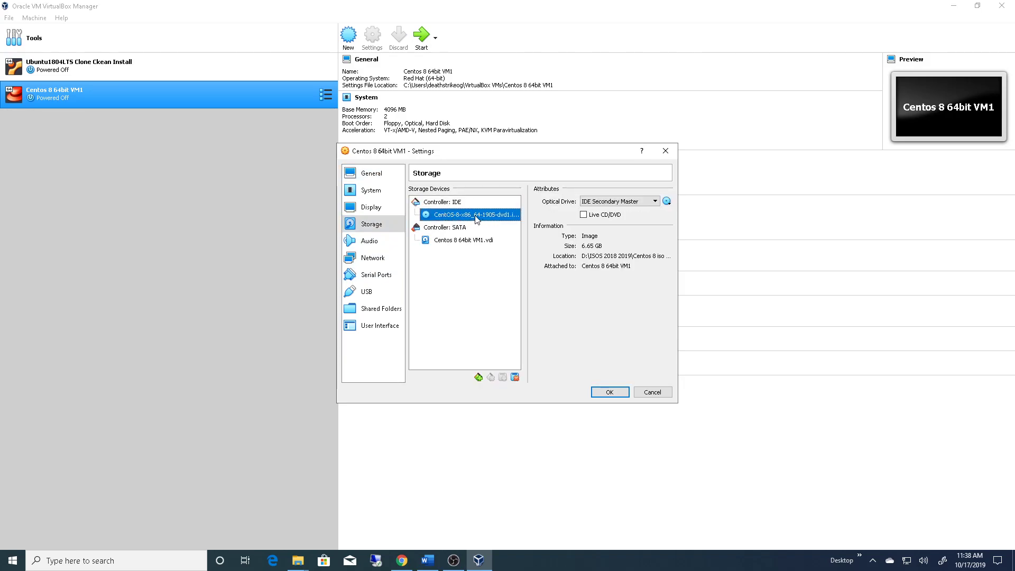
right_click(492, 214)
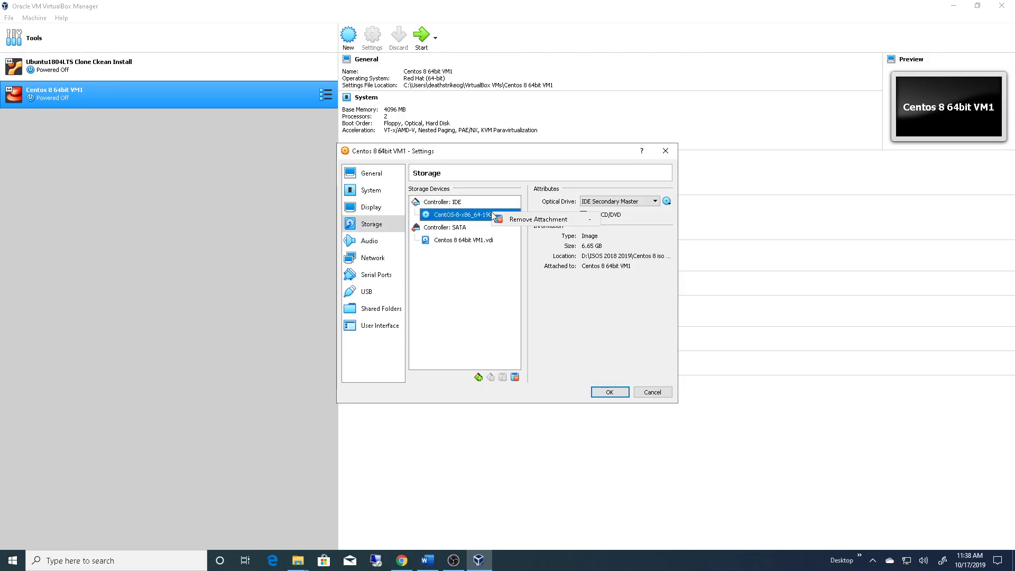
click(518, 220)
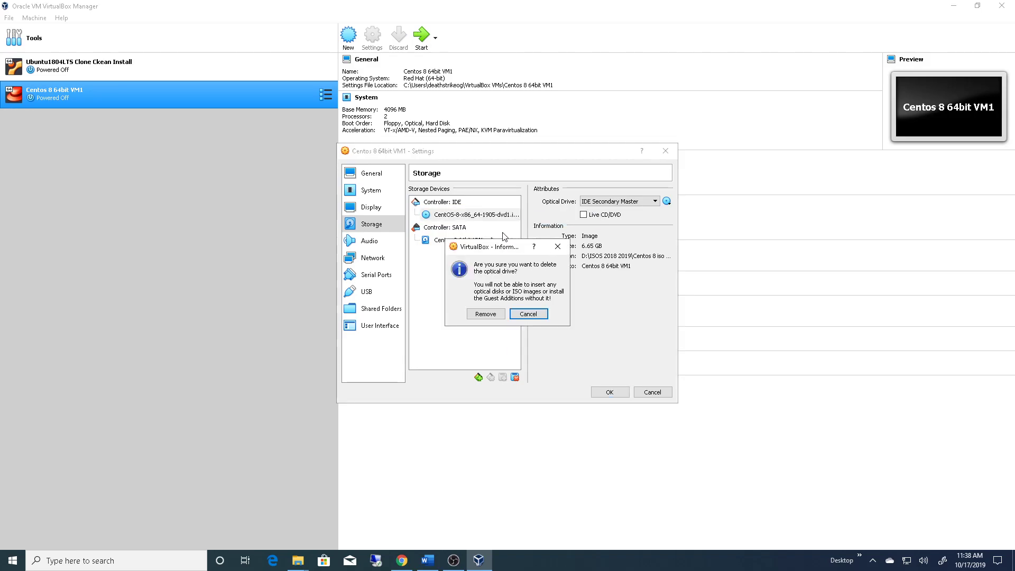
click(485, 314)
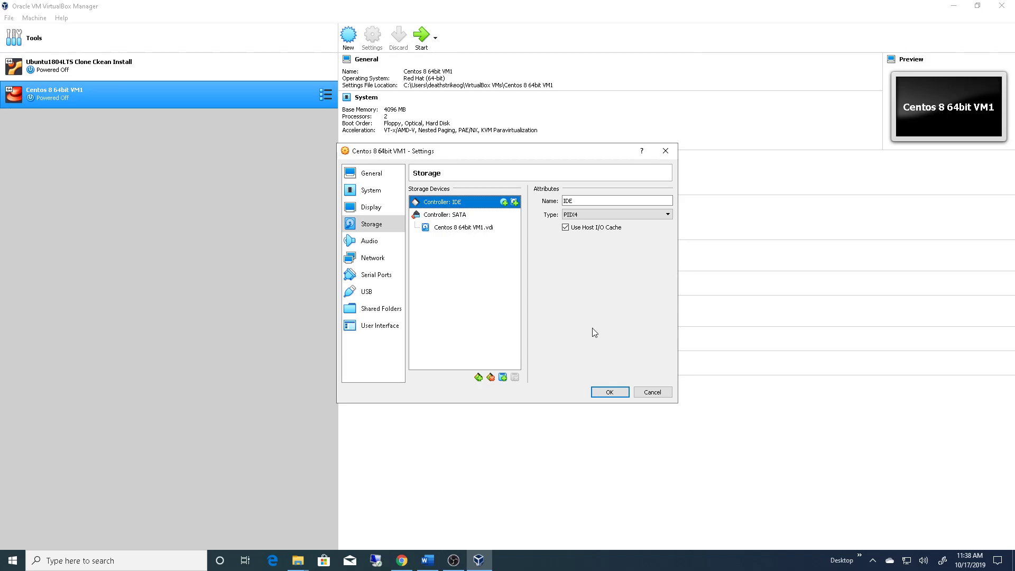
click(608, 392)
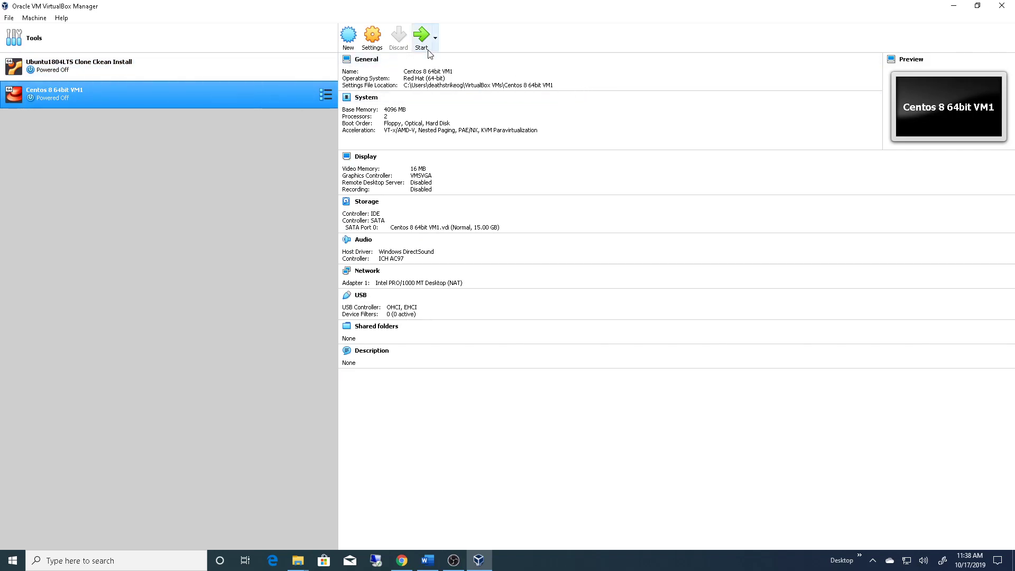
Start the Centos 8 64bit VM1 virtual machine and dismiss the keyboard capture and mouse integration notices.
click(419, 37)
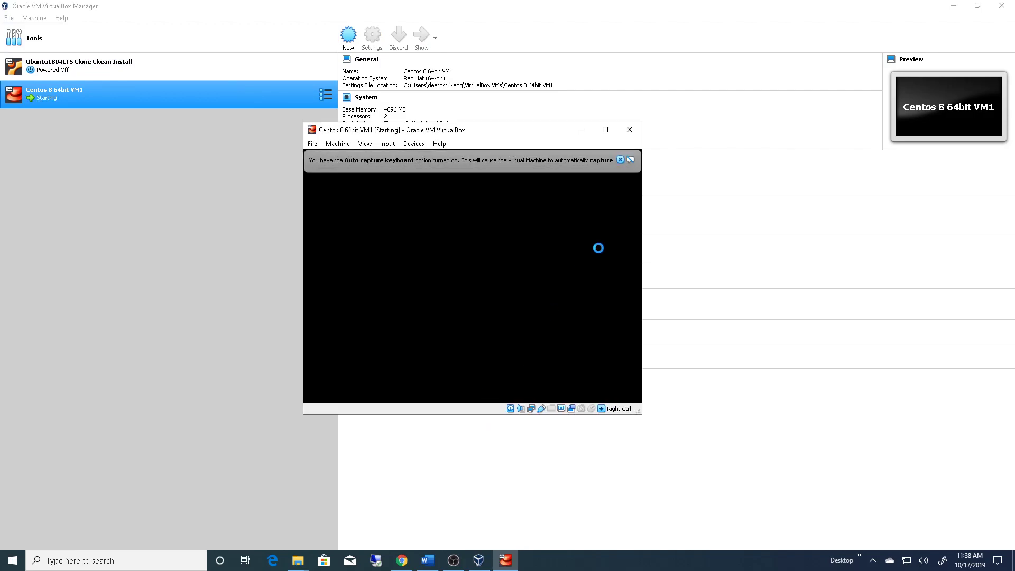
click(620, 160)
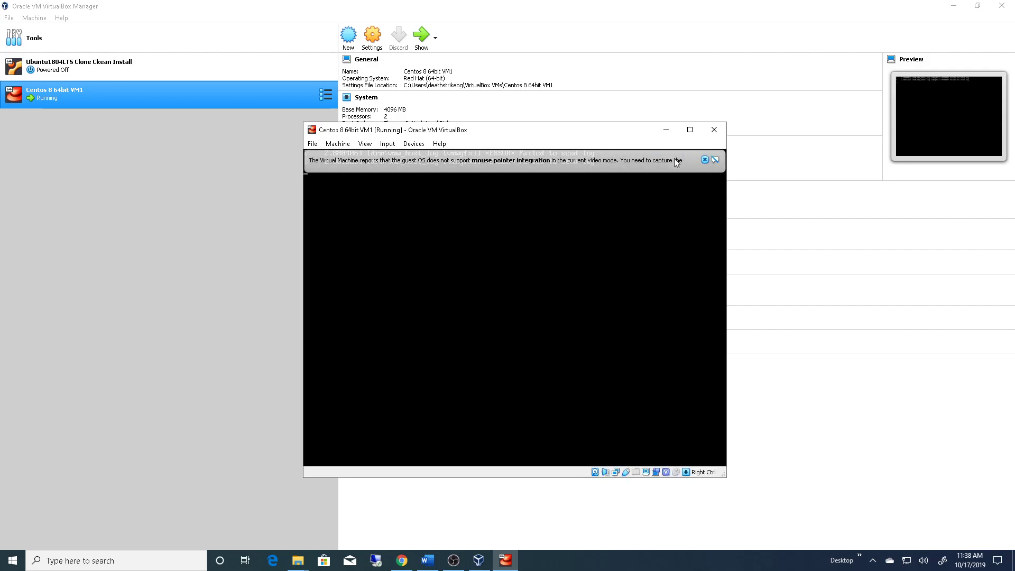
click(705, 159)
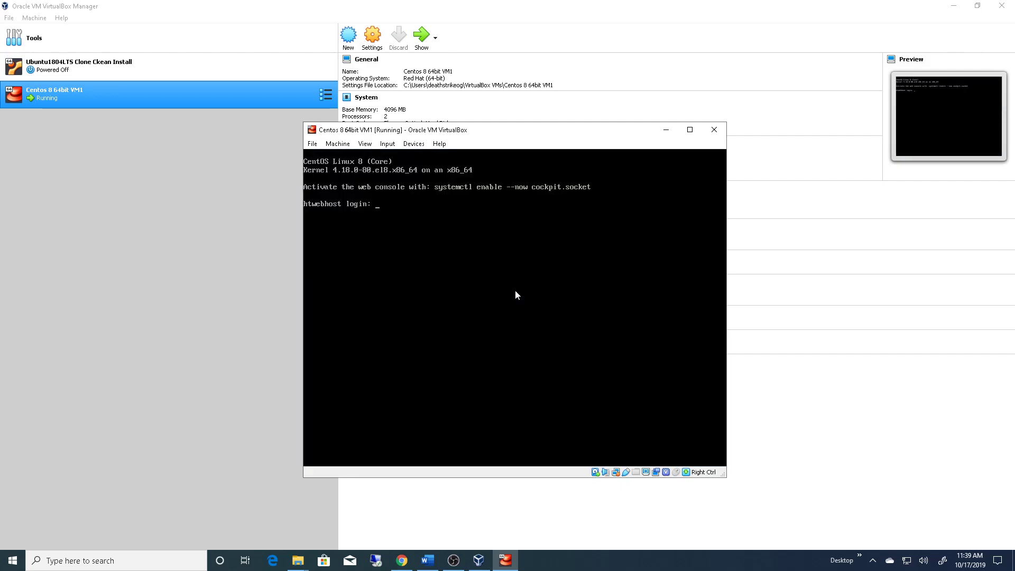
Log in to the CentOS console as root with the account password.
click(516, 290)
text(root)
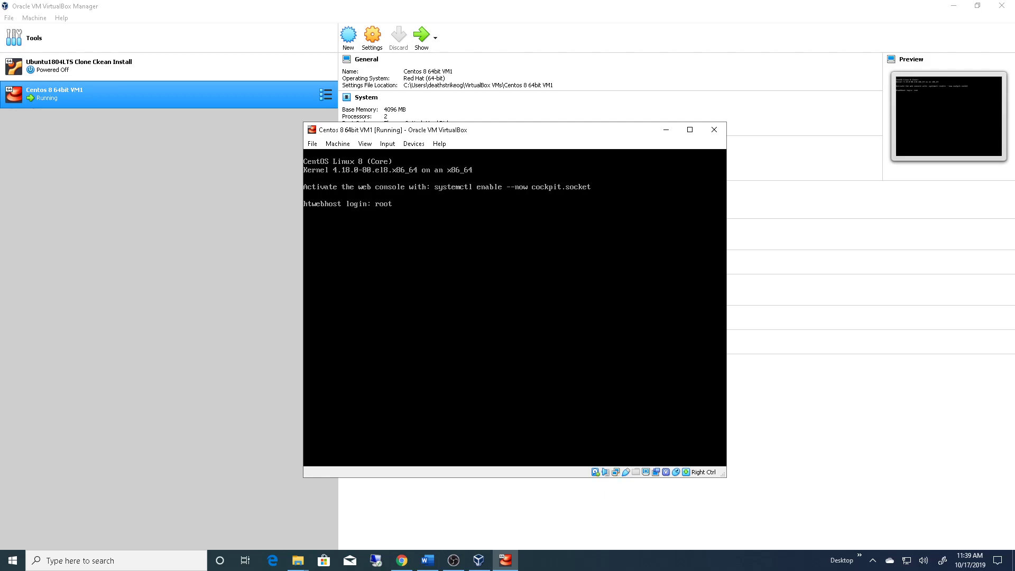
key(Return)
key(Return)
Check the file system usage with df -h, and view the running processes with top before quitting it.
text(df -h)
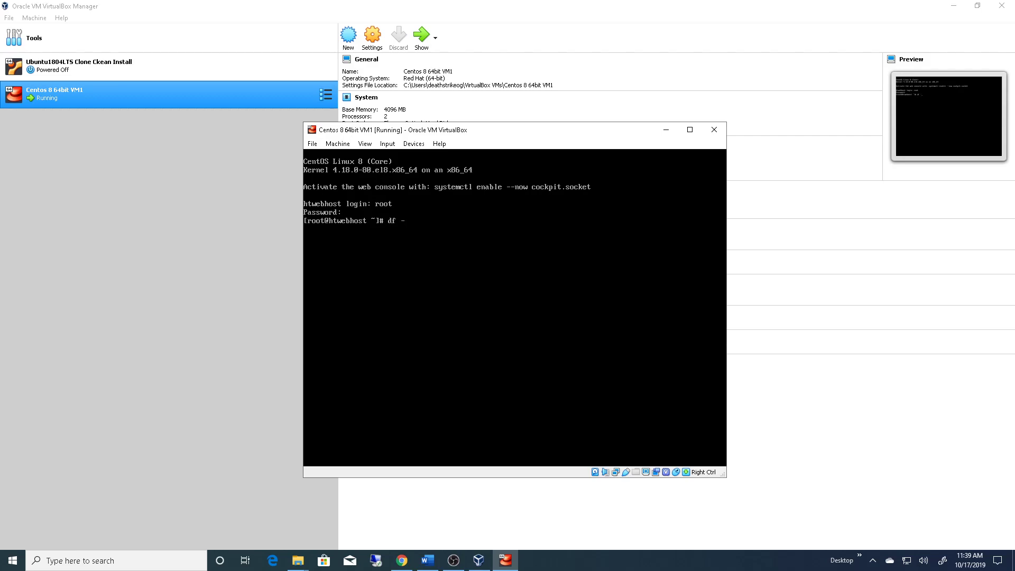
key(Return)
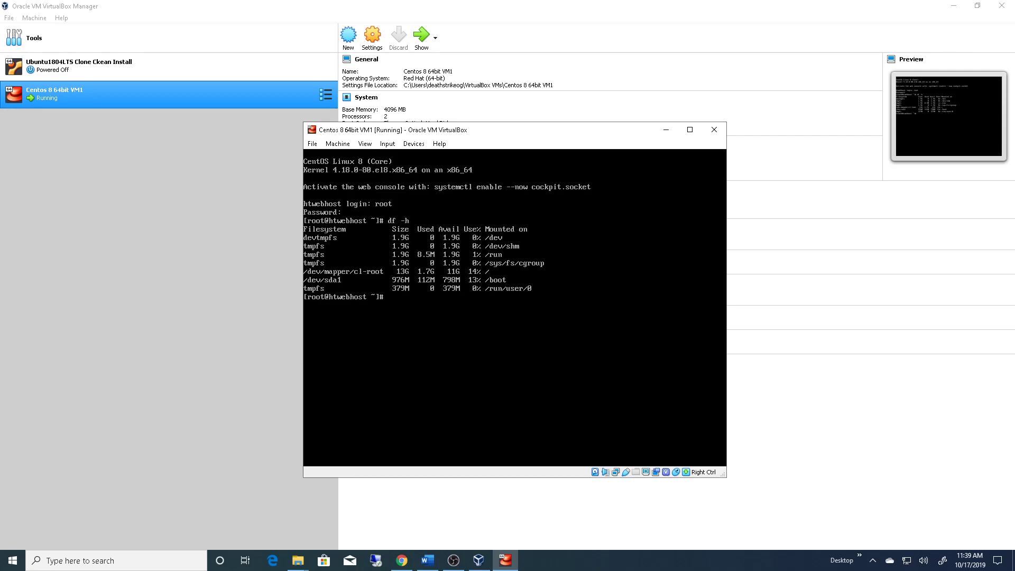
text(top)
key(Return)
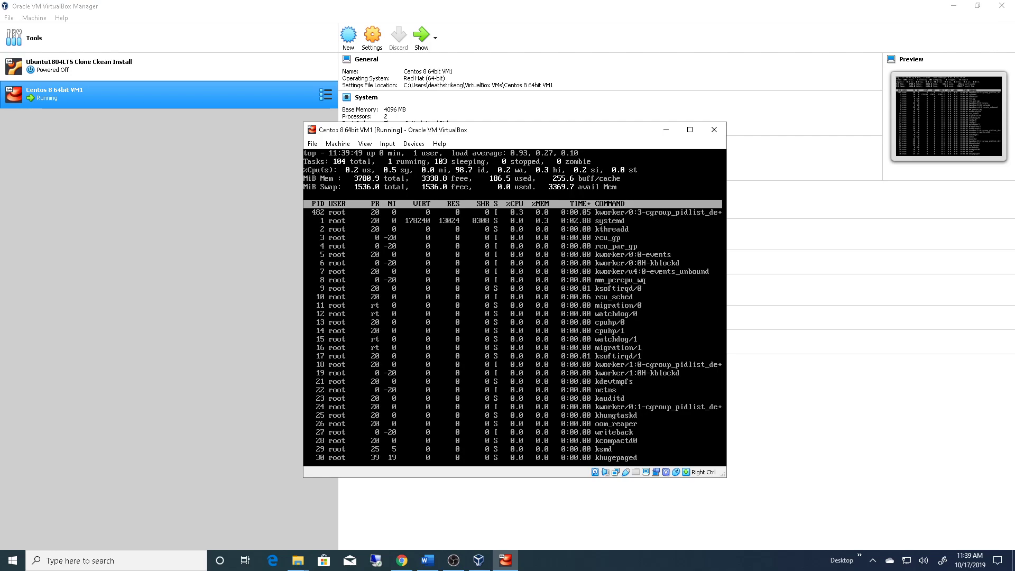
key(q)
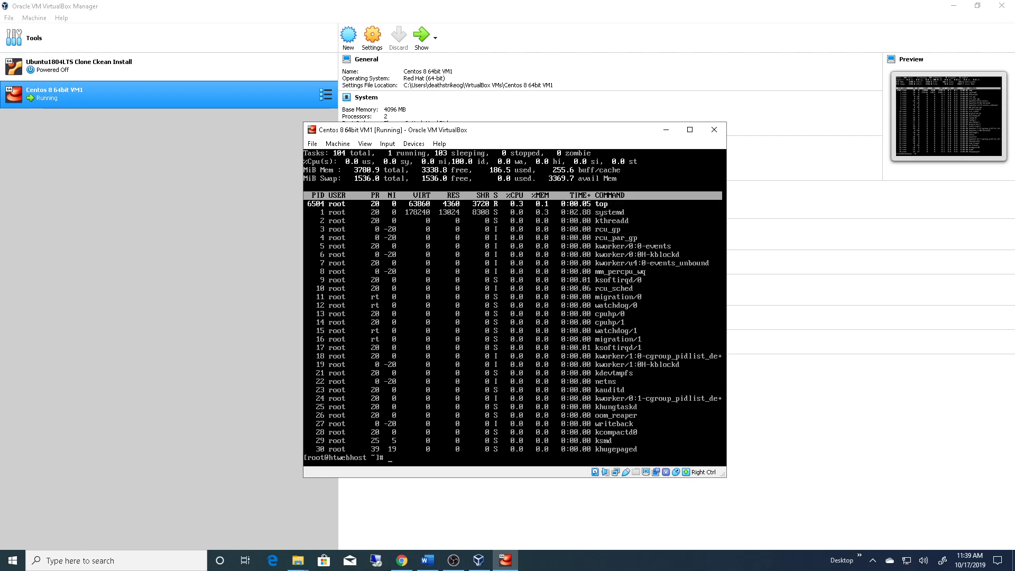
Test the virtual machine's internet connection by pinging google.com, and stop the ping after a few replies.
text(ping google.com)
key(Return)
key(ctrl+c)
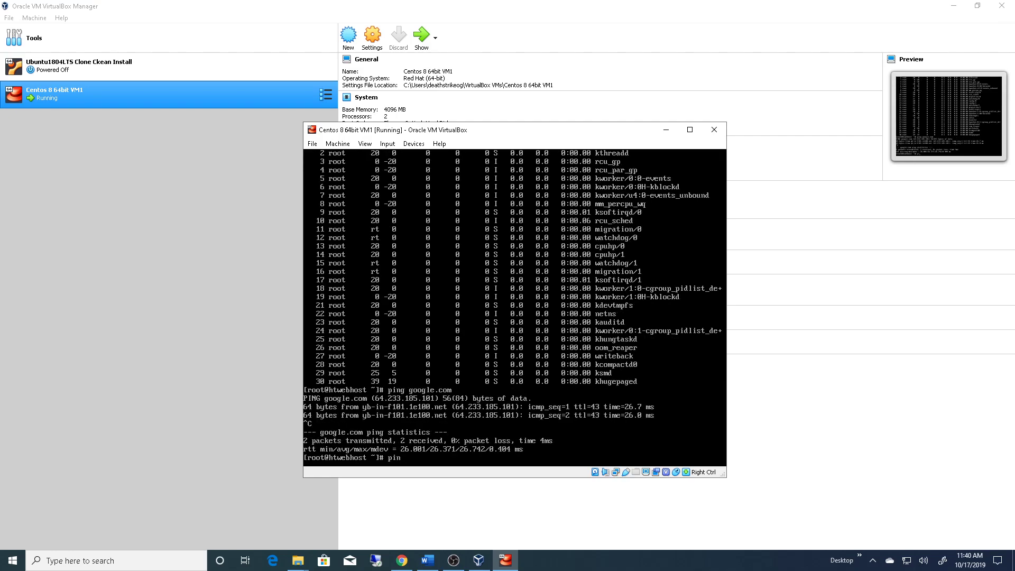
Run yum update, accepting the package transaction and the import of the CentOS GPG key.
key(BackSpace)
key(BackSpace)
text(yum update)
key(Return)
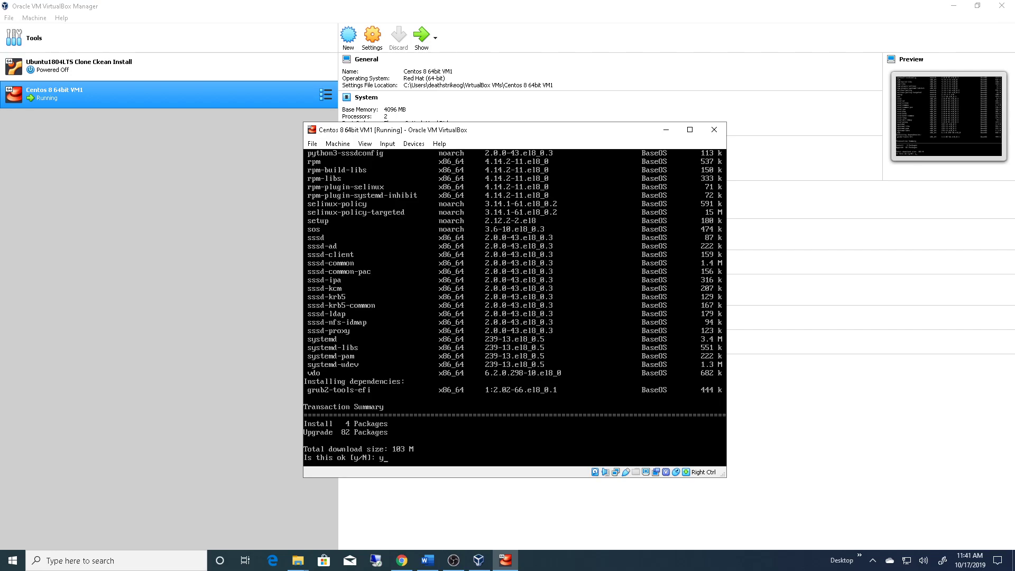
key(Return)
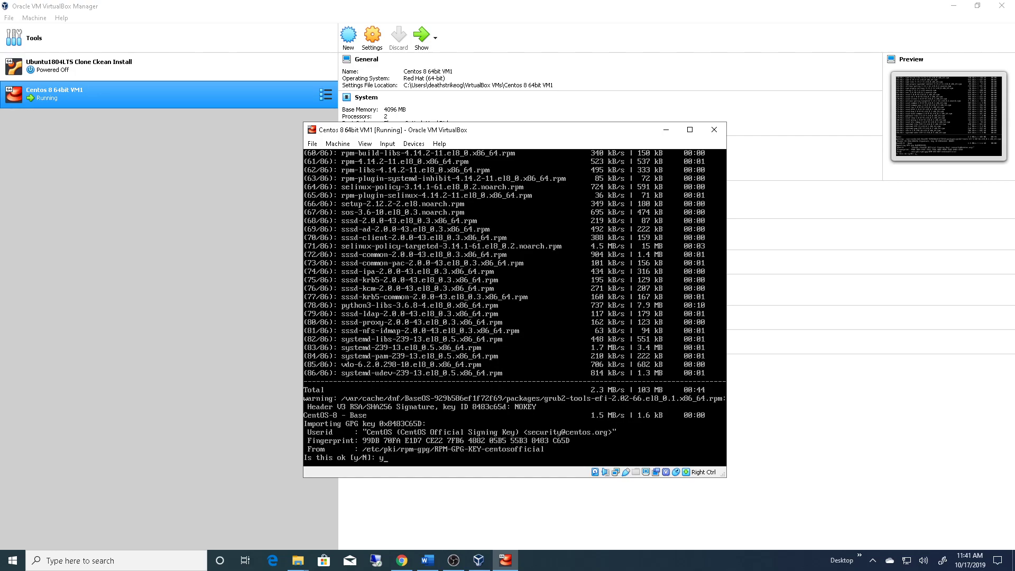
key(Return)
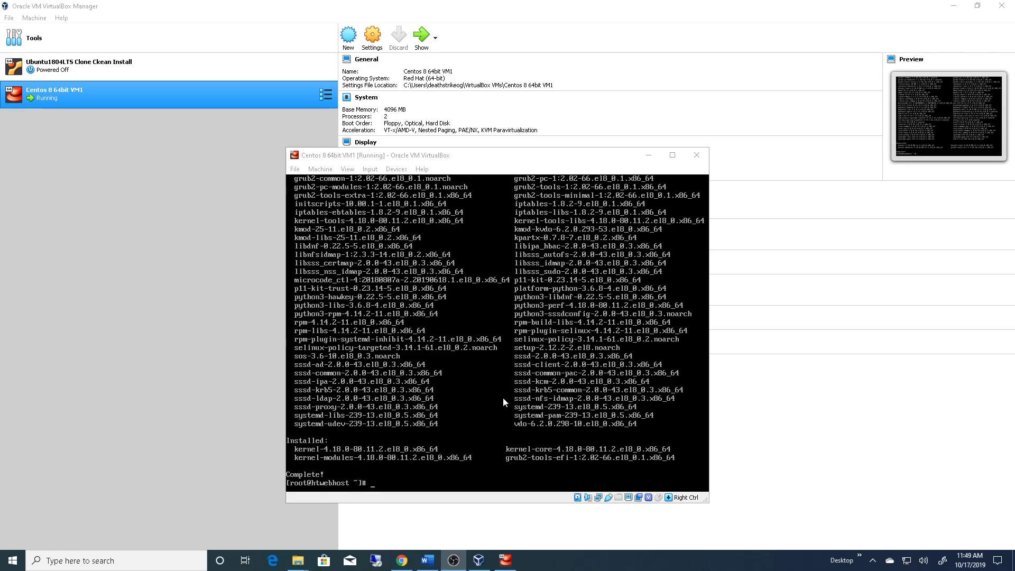
Run yum upgrade in the CentOS console.
click(473, 365)
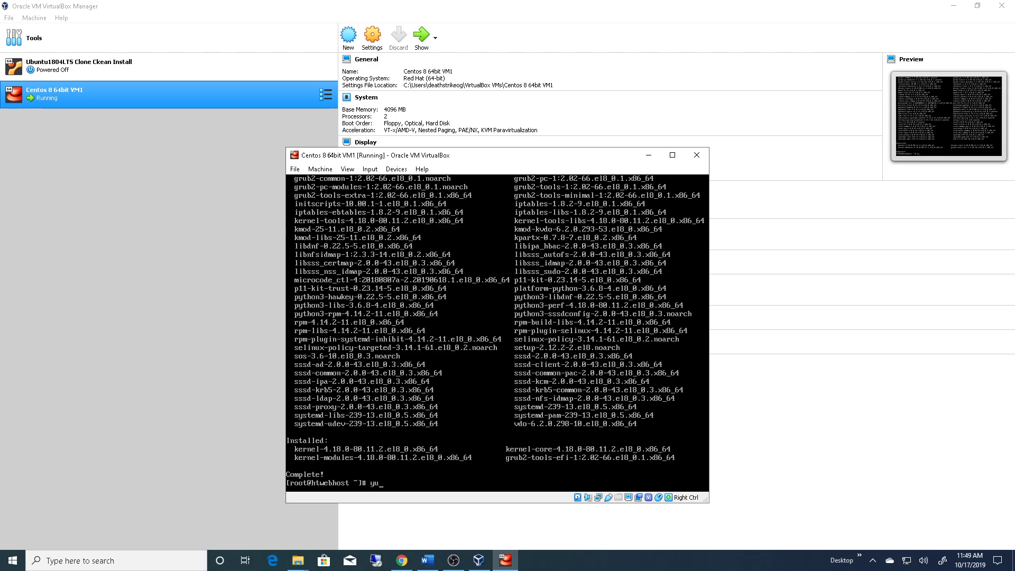
text(yum upgrade)
key(Return)
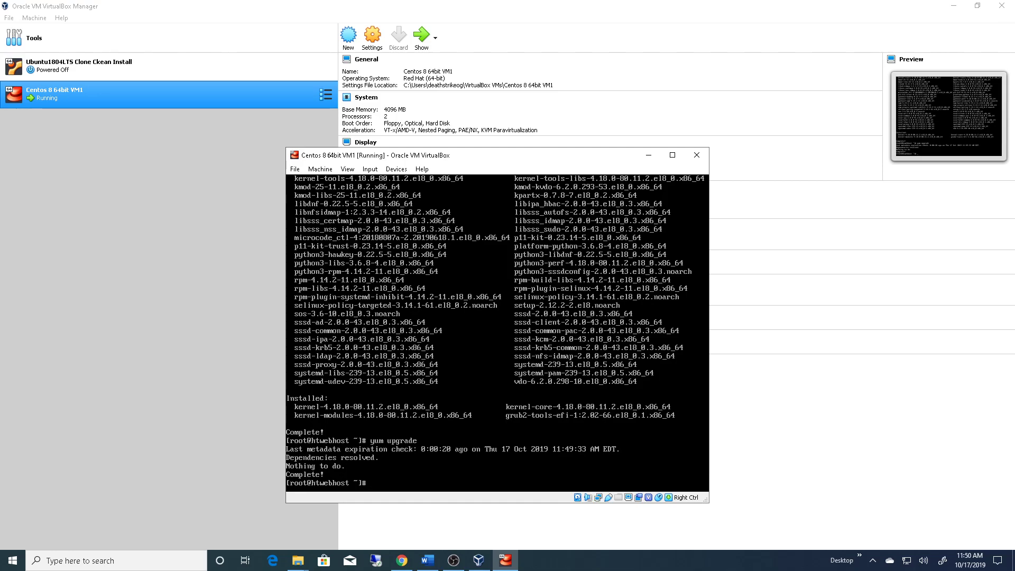
Request installation of the nano text editor with yum install nano.
text(yum insta)
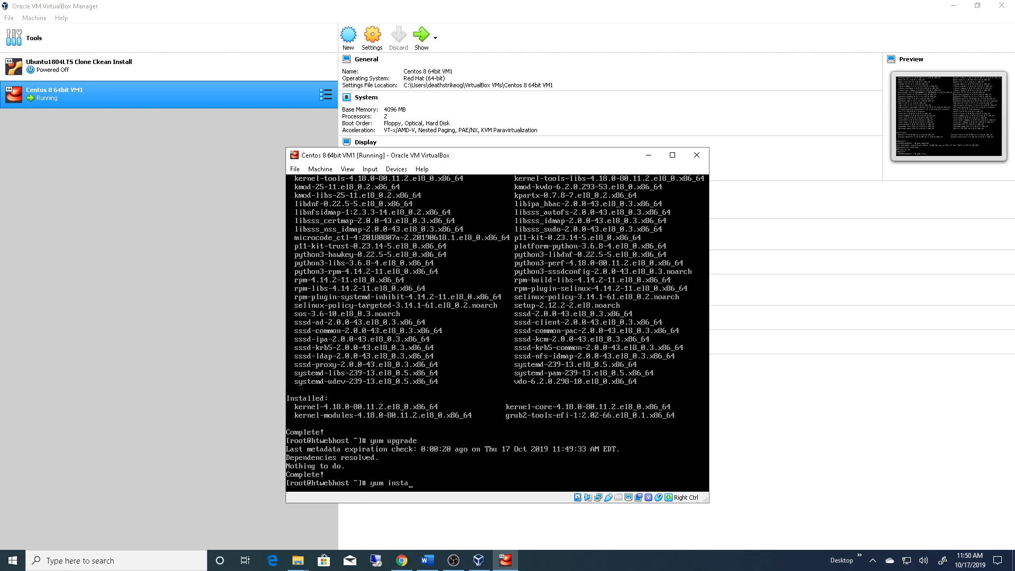
text(ll nano)
key(Return)
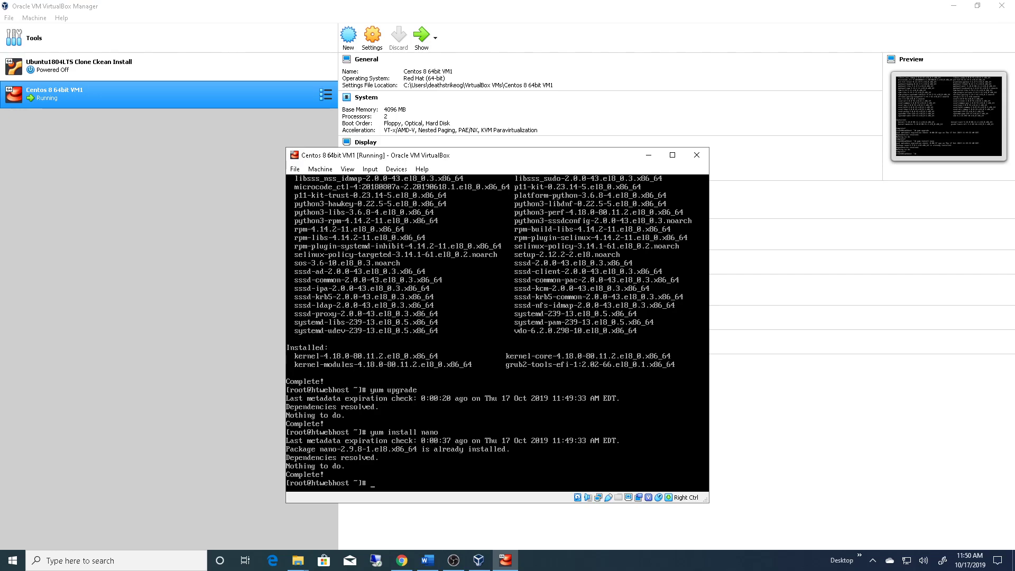
Check the working directory with pwd, and create test.txt there in nano containing "This is a test file.", saving it on exit.
text(pwd)
key(Return)
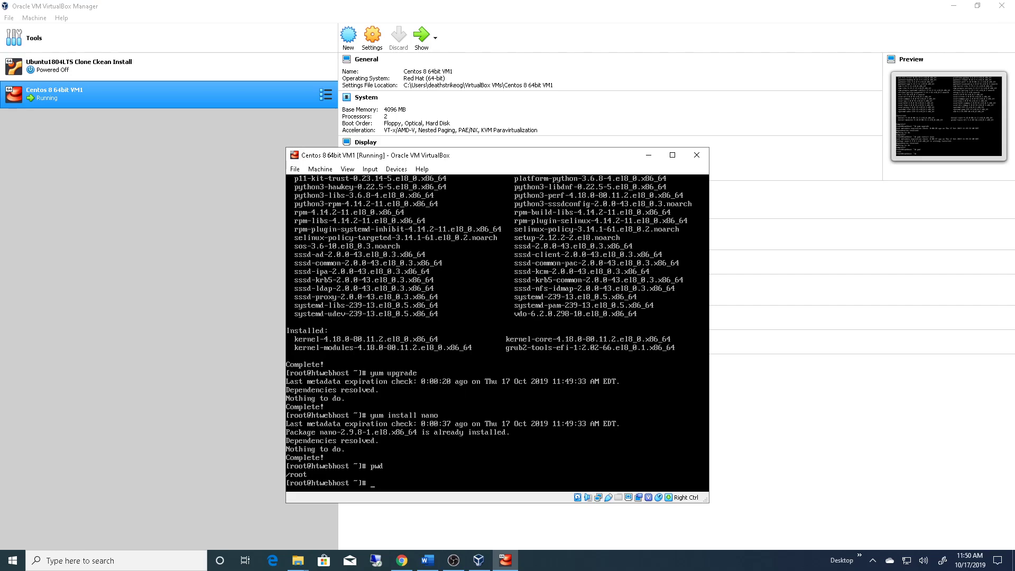
text(nano test.txt)
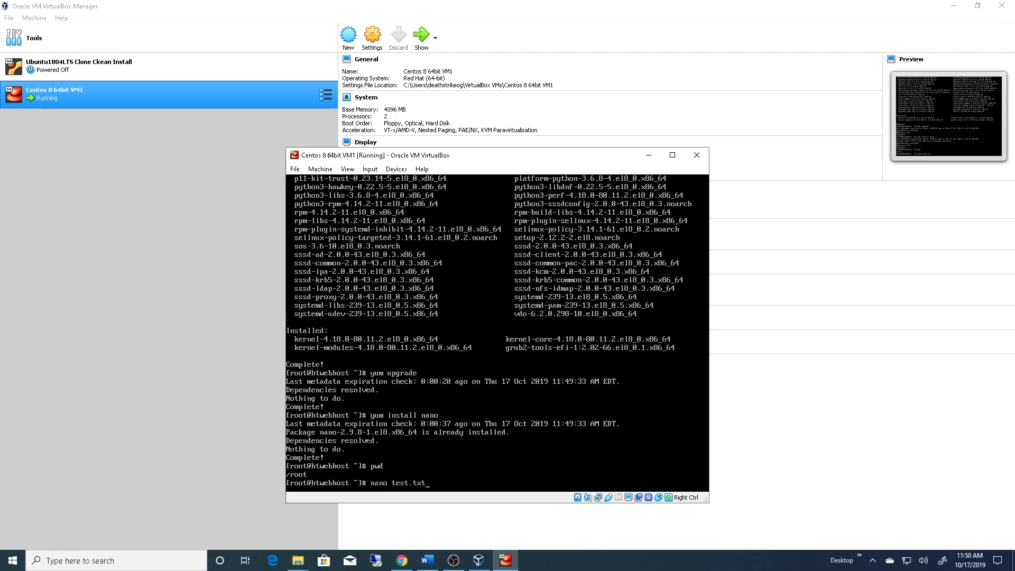
key(Return)
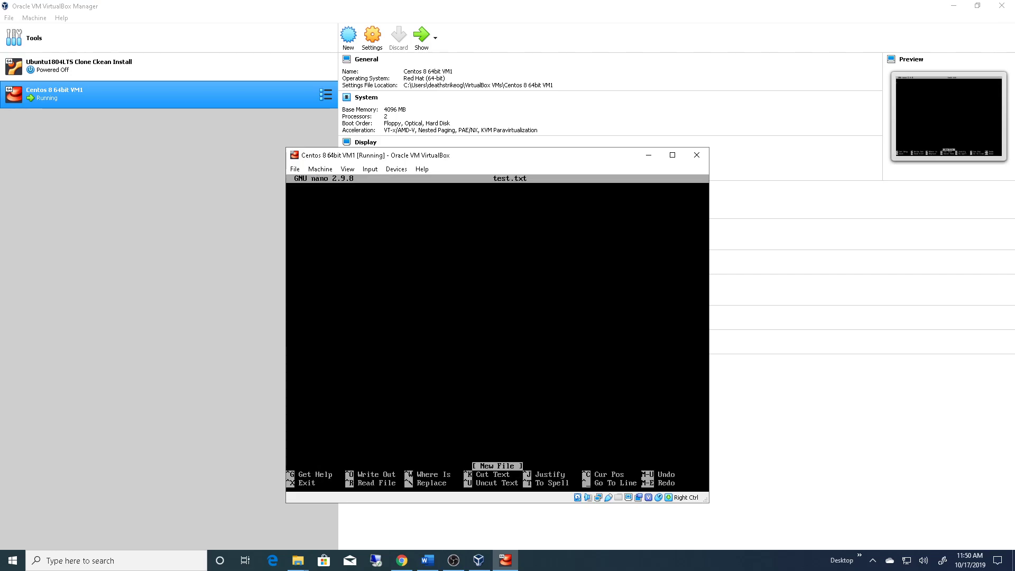
text(This is a test file.)
key(ctrl+x)
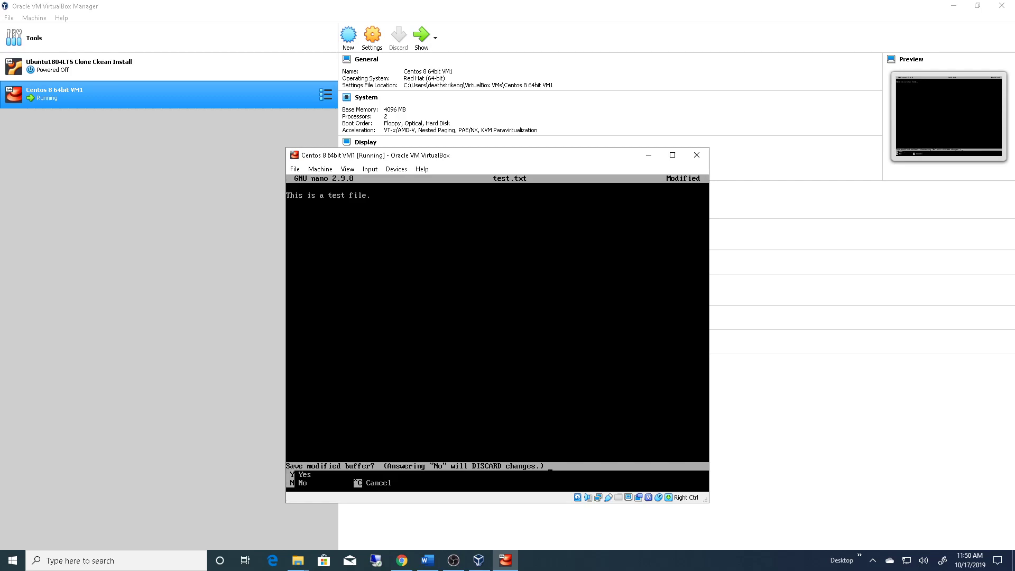
key(y)
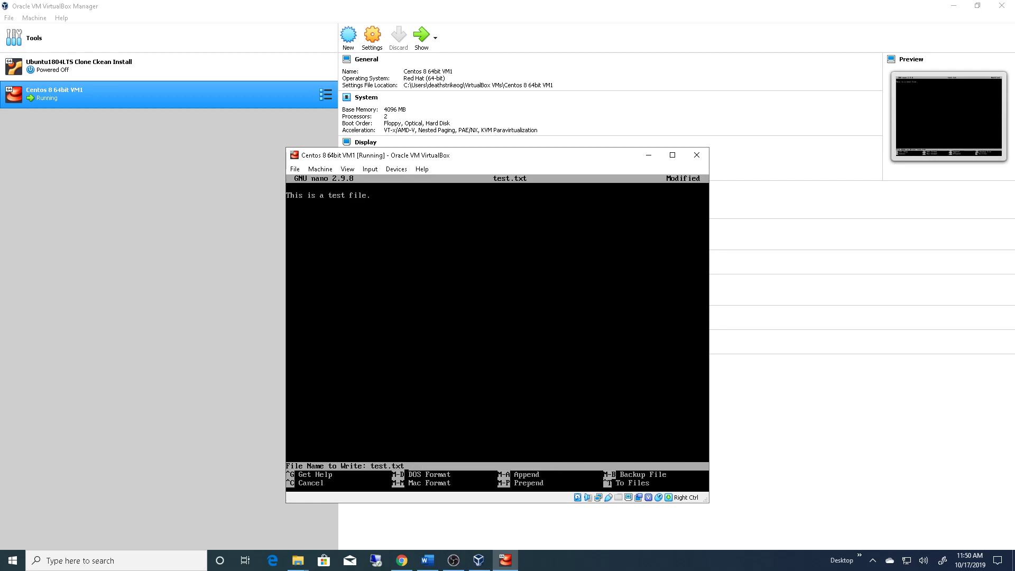
key(Return)
List the directory's files with ls and display the contents of test.txt with cat.
text(ls)
key(Return)
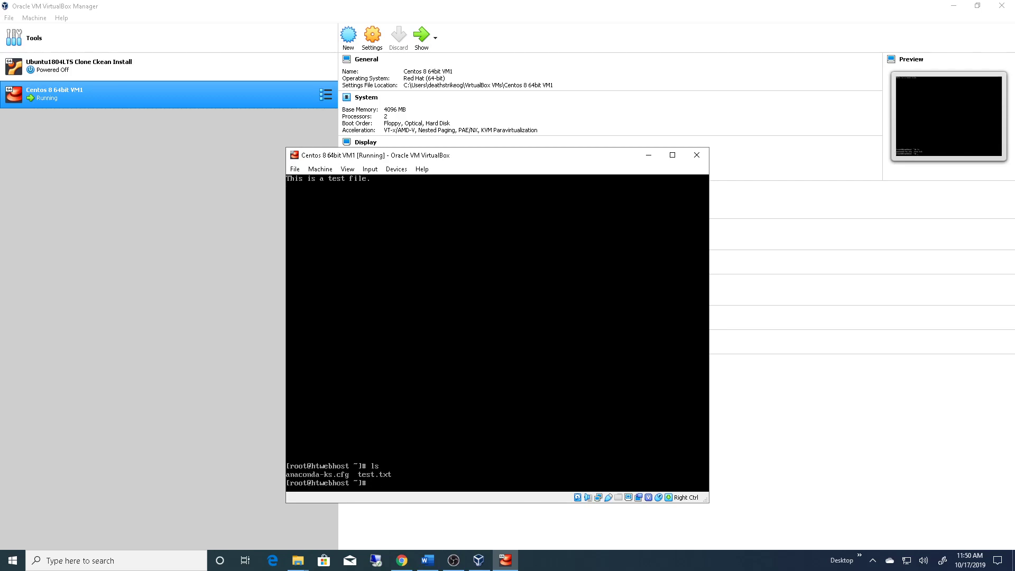
text(cat test.txt)
key(Return)
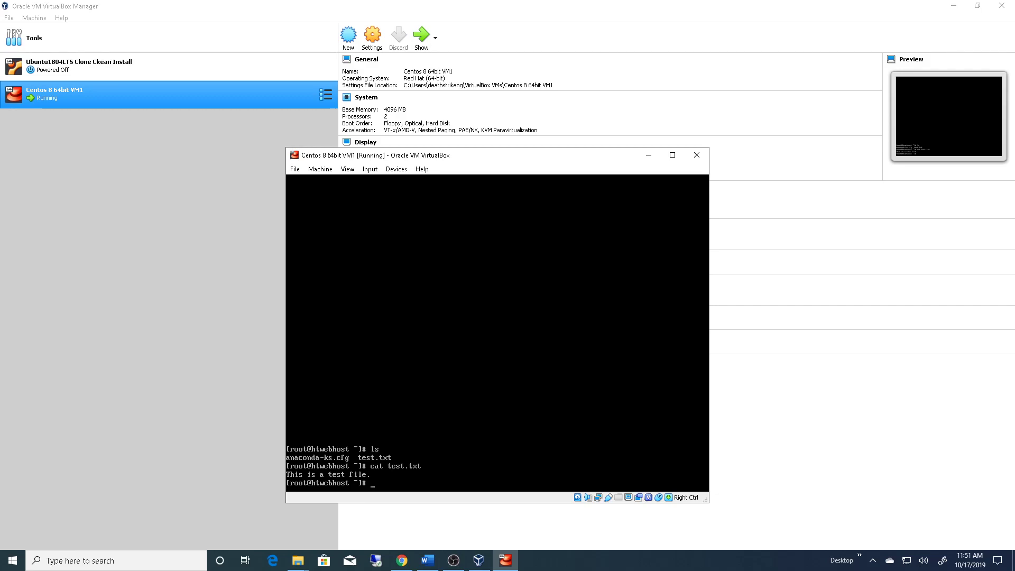
Display the network interface configuration with ifconfig and with ip address.
text(ifconfig)
key(Return)
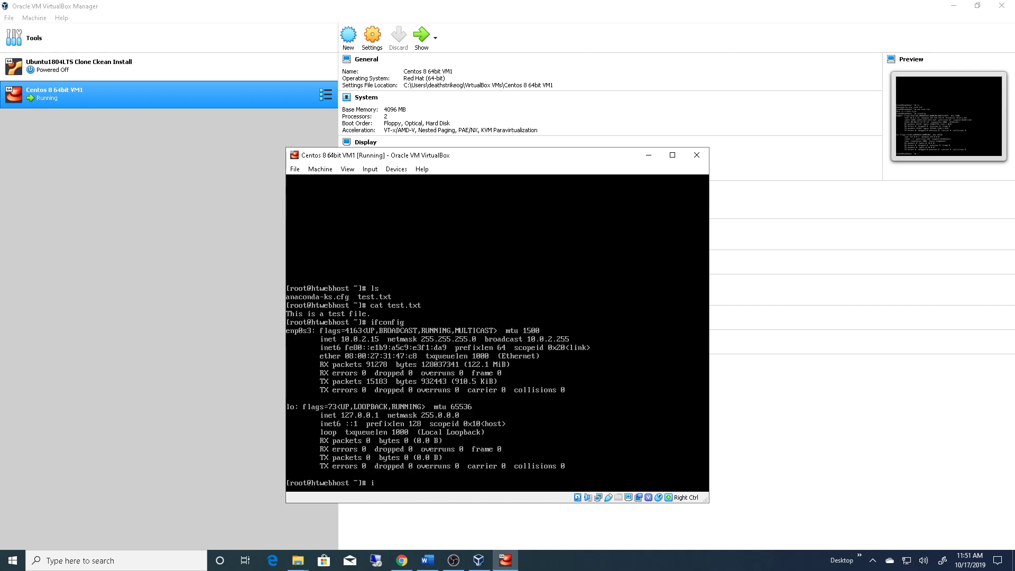
text(ip address)
key(Return)
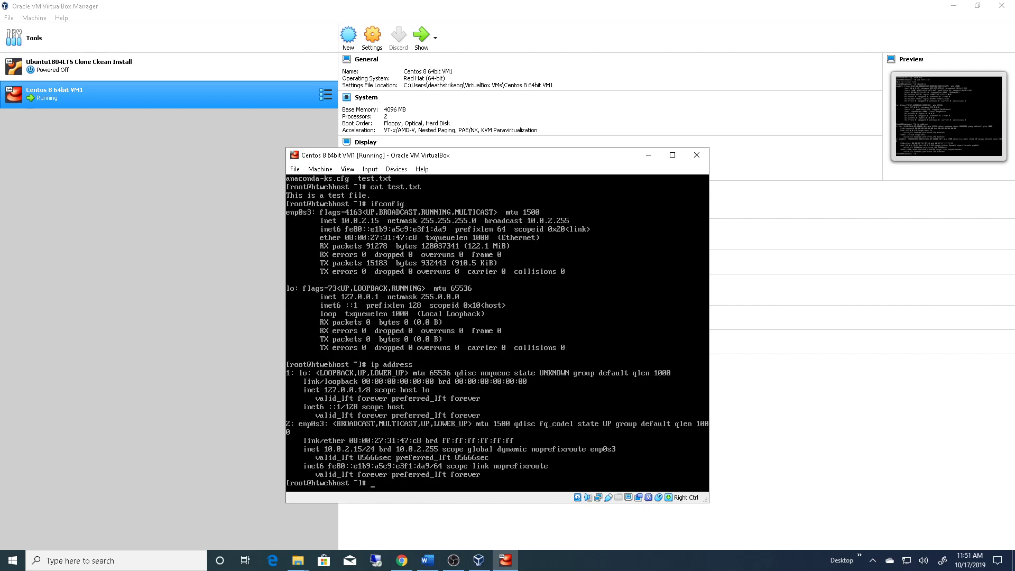